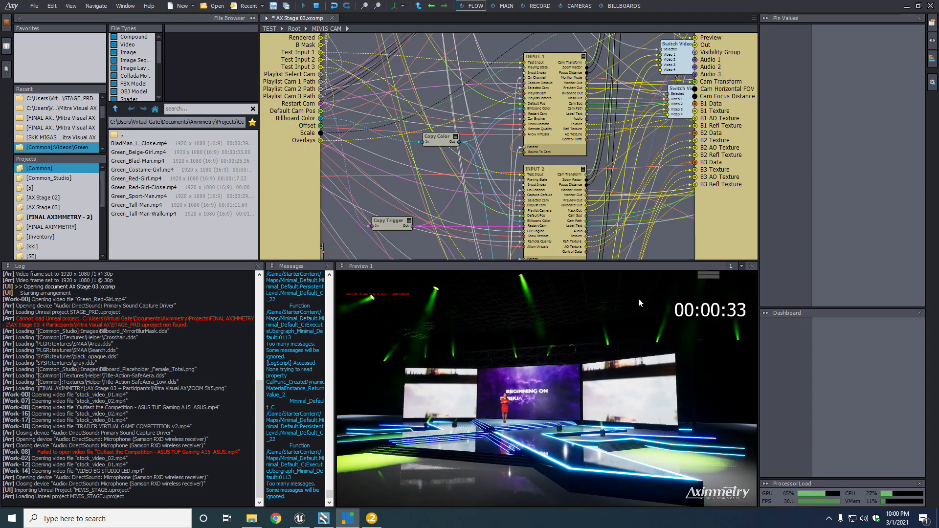
# On the MAIN board, preview the first three videos on the stage's center screen and the first video on the side screens
pyautogui.click(504, 6)
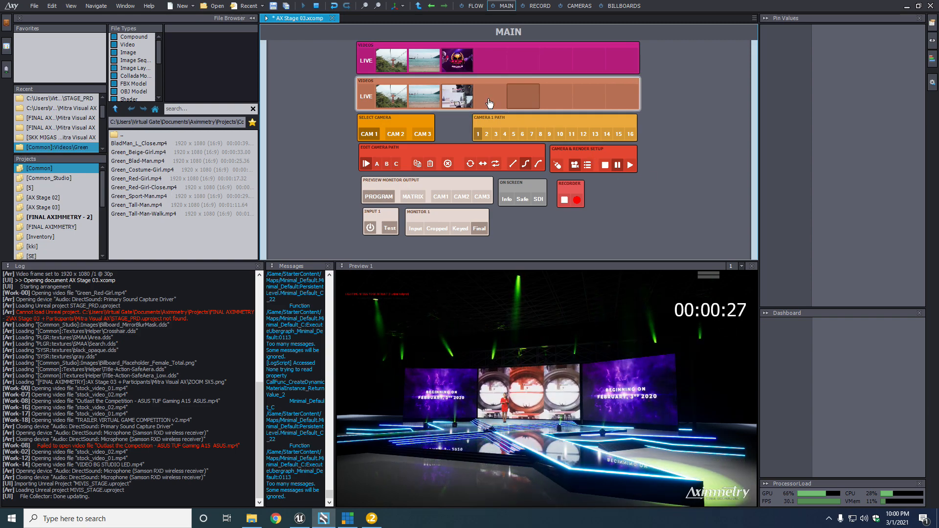
pyautogui.click(394, 64)
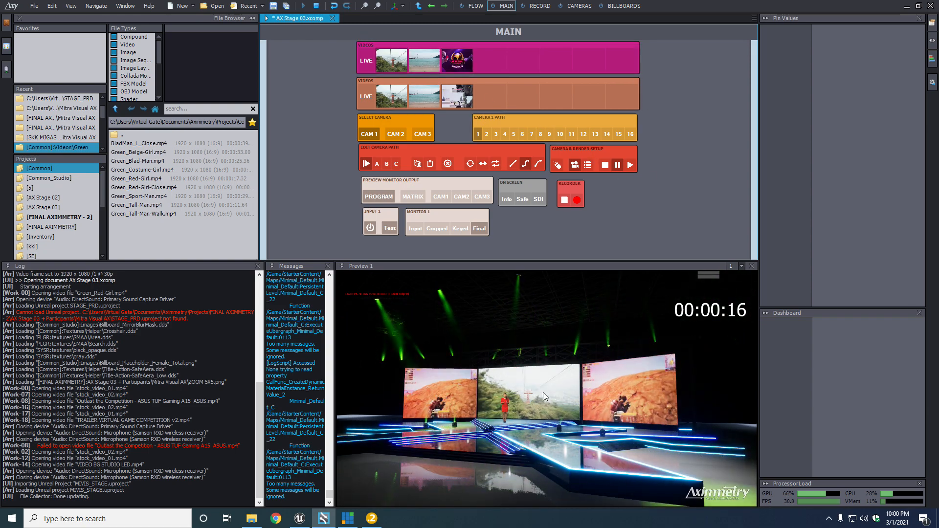
pyautogui.click(428, 70)
pyautogui.click(454, 68)
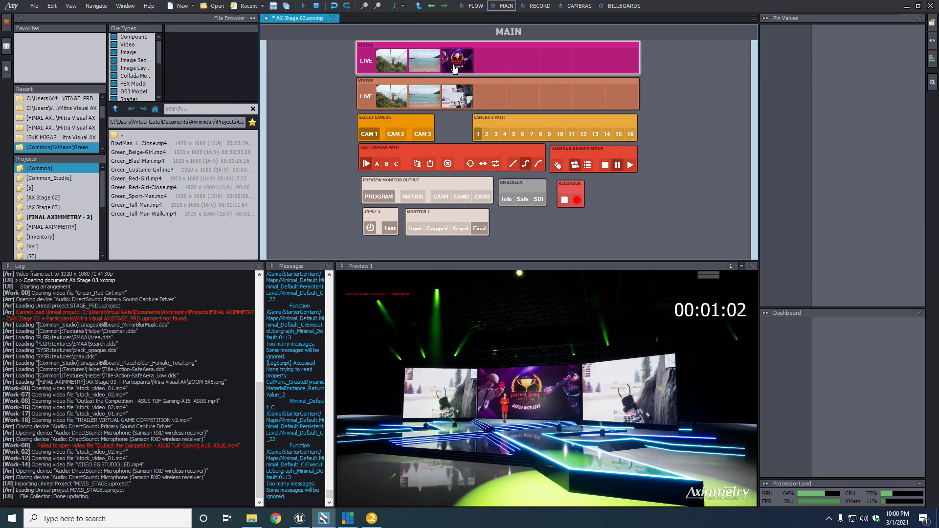
pyautogui.click(410, 98)
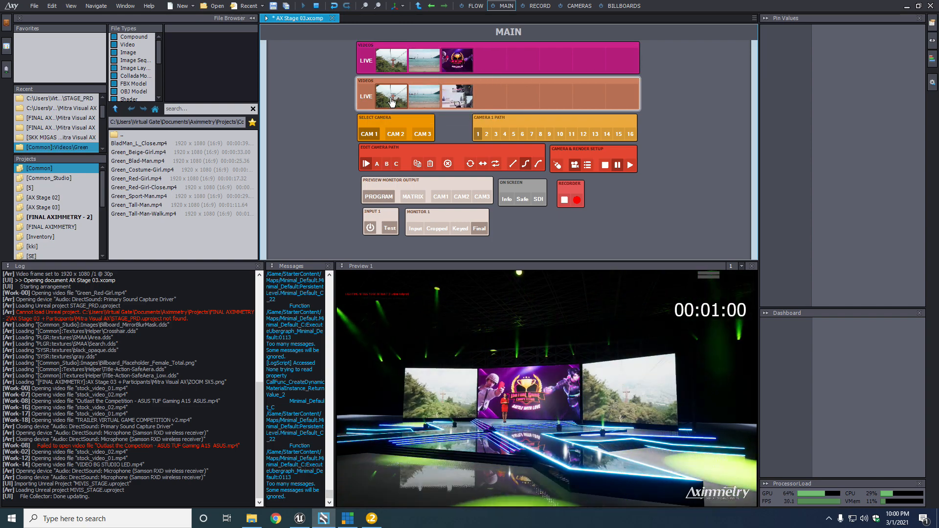
# Preview Camera 1 paths 2 through 5 and play the third video on the stage's side screens
pyautogui.click(486, 135)
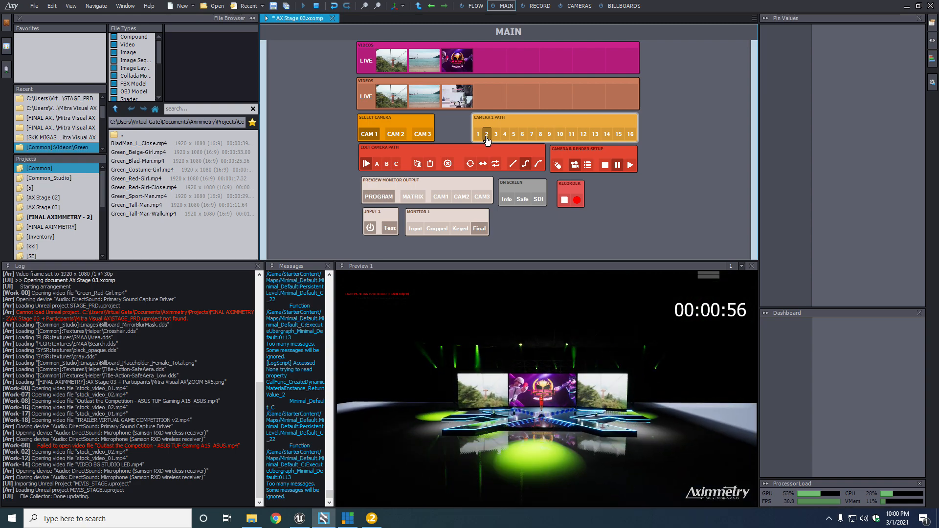
pyautogui.click(495, 137)
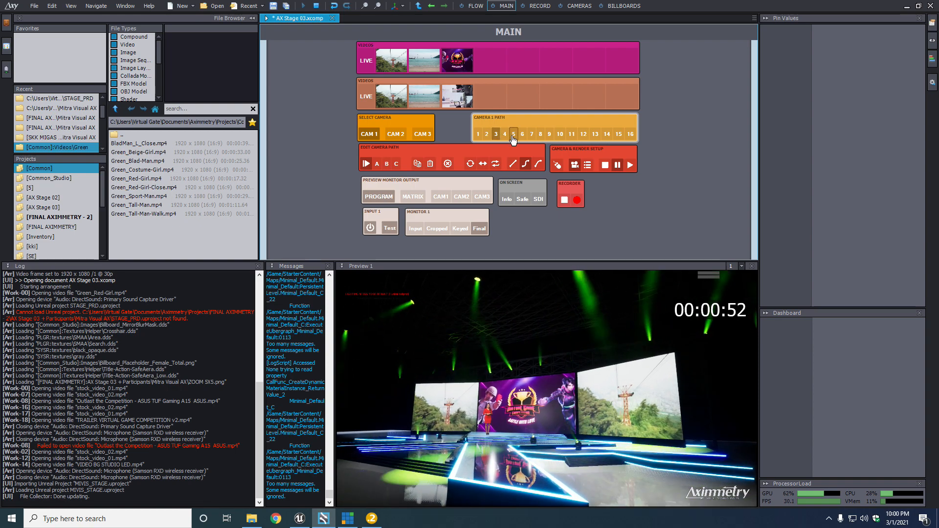
pyautogui.click(503, 135)
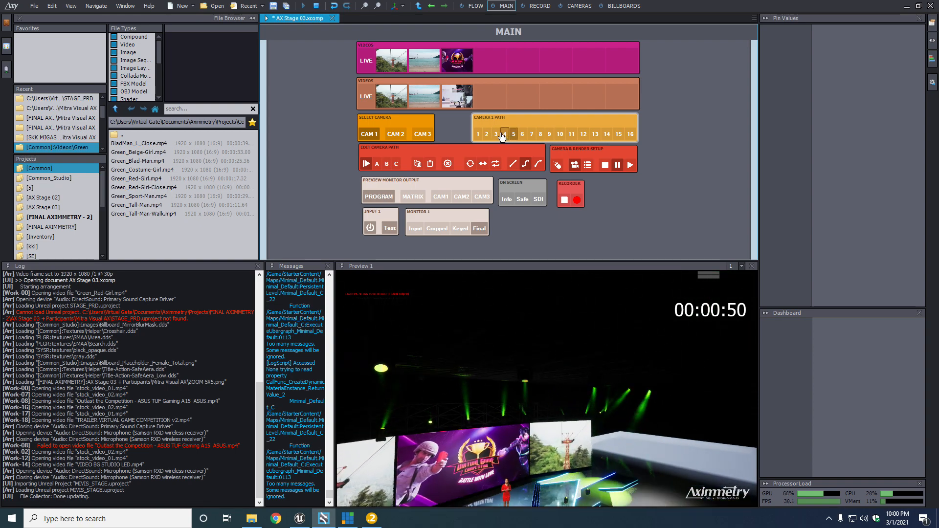
pyautogui.click(513, 134)
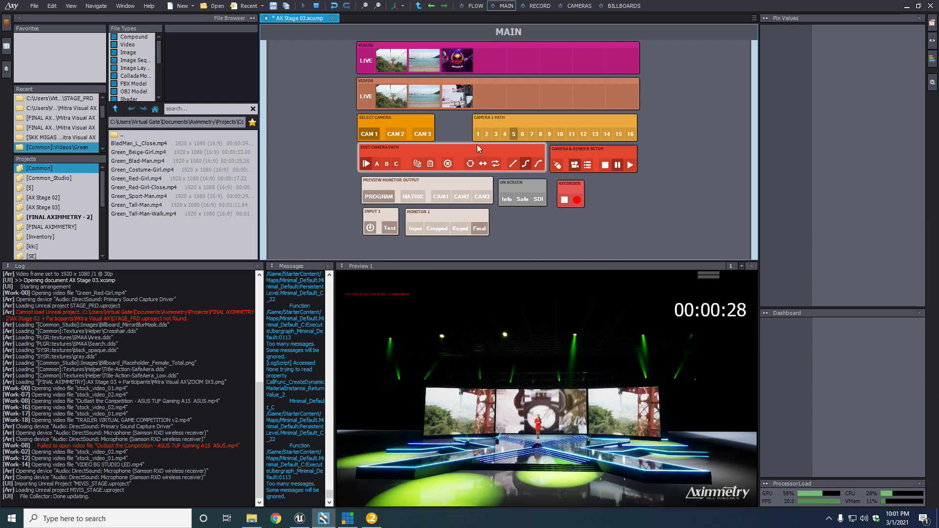
pyautogui.click(454, 107)
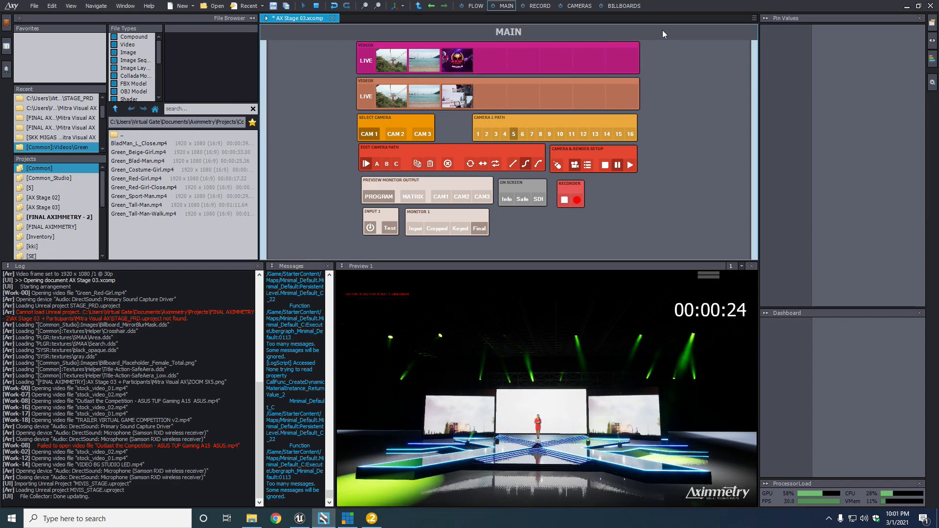
# Close Aximmetry without saving AX Stage 03.xcomp and close the MIVIS_STAGE project in Unreal Editor
pyautogui.click(929, 7)
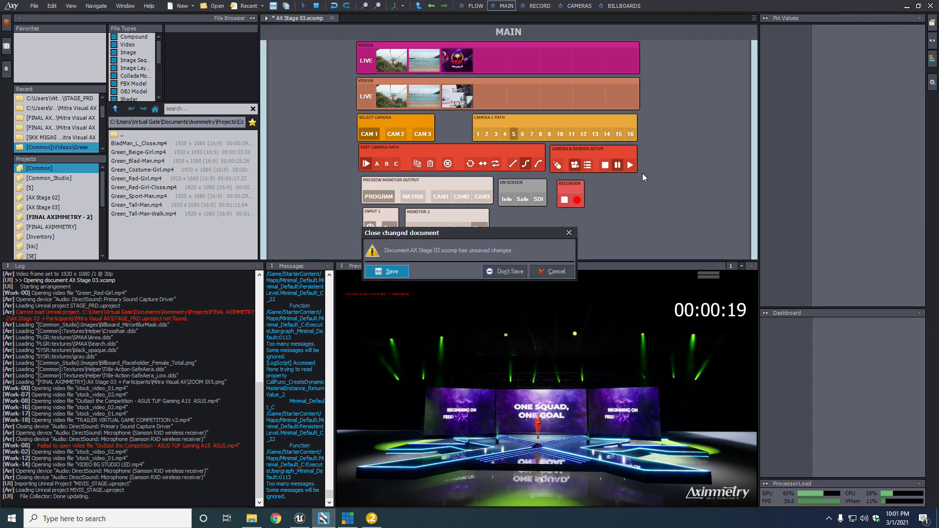
pyautogui.click(508, 274)
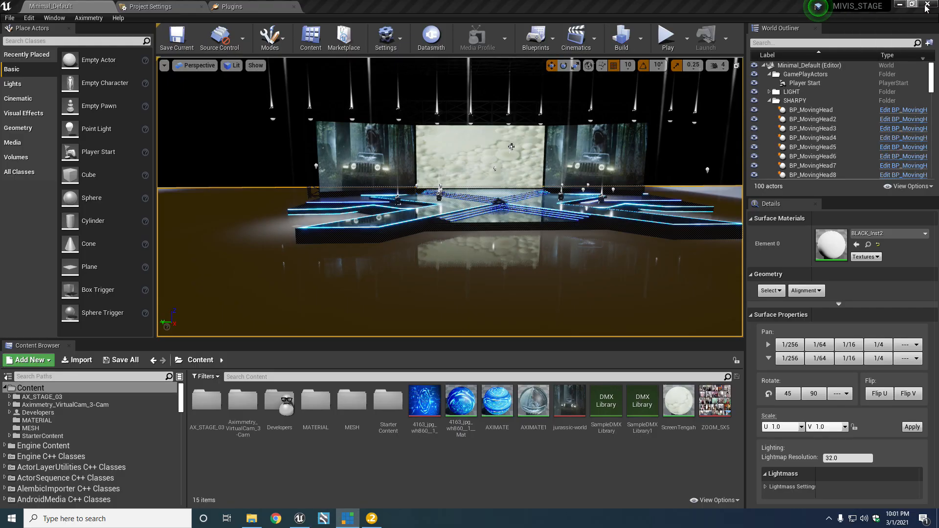
pyautogui.click(925, 5)
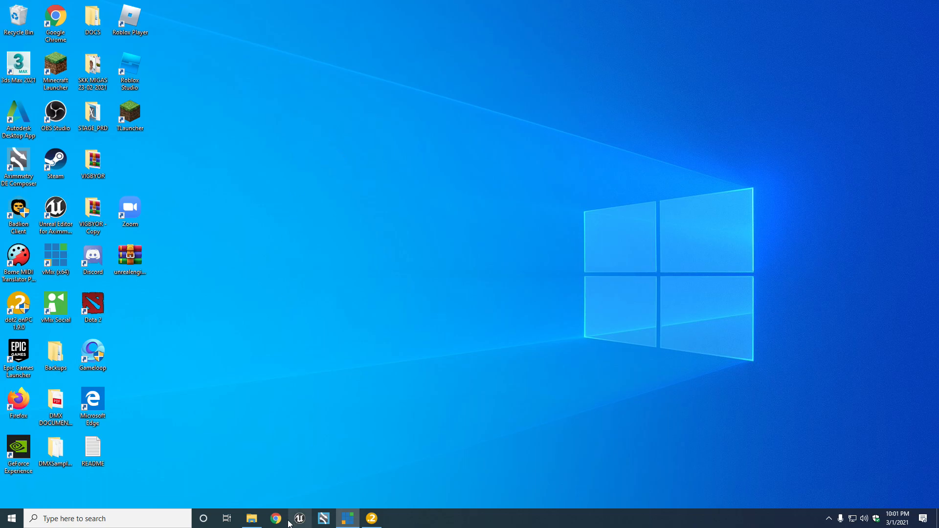
# Switch to File Explorer and copy mivissharpy.show from the AX Stage 03 + Participants folder
pyautogui.click(253, 519)
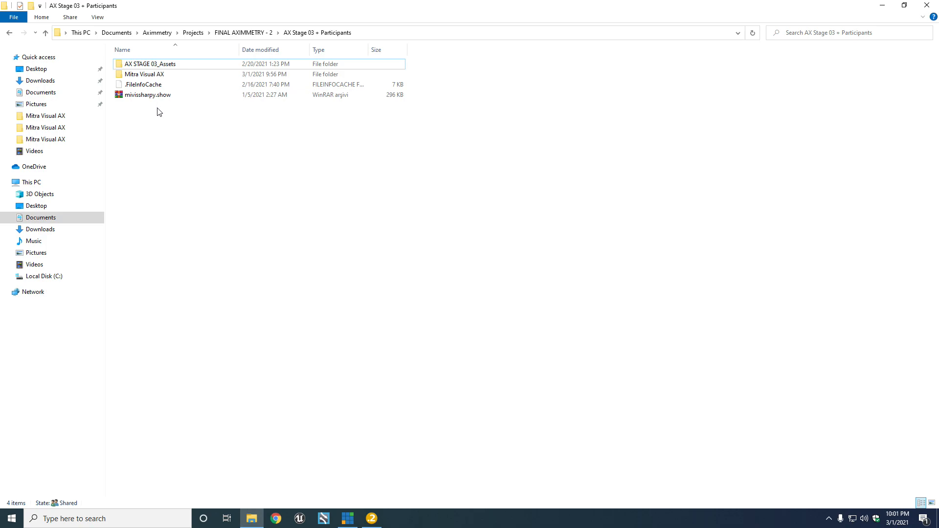
pyautogui.click(151, 95)
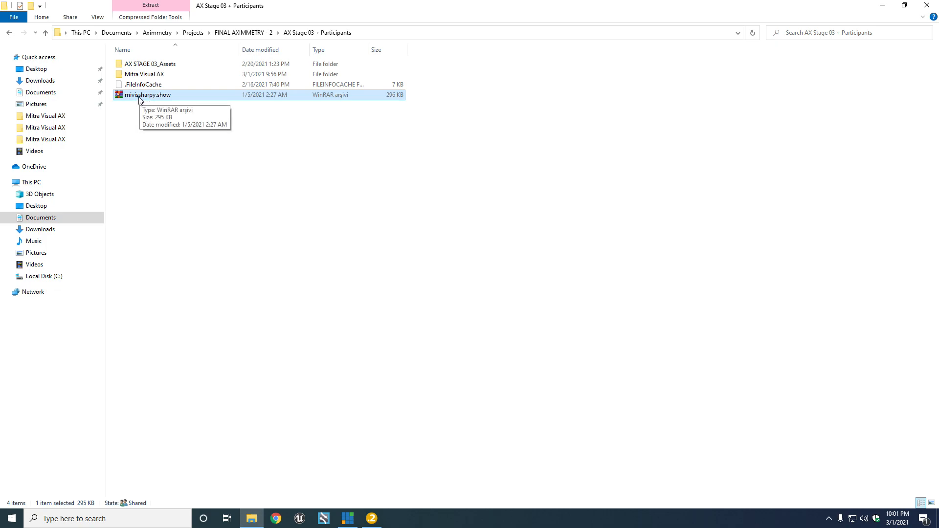
pyautogui.rightClick(139, 97)
pyautogui.click(129, 73)
pyautogui.click(131, 93)
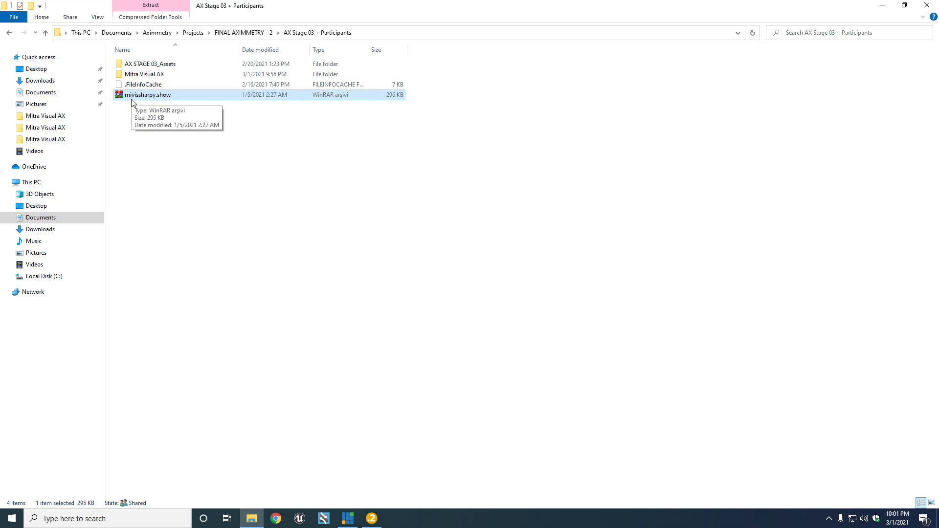
pyautogui.rightClick(131, 101)
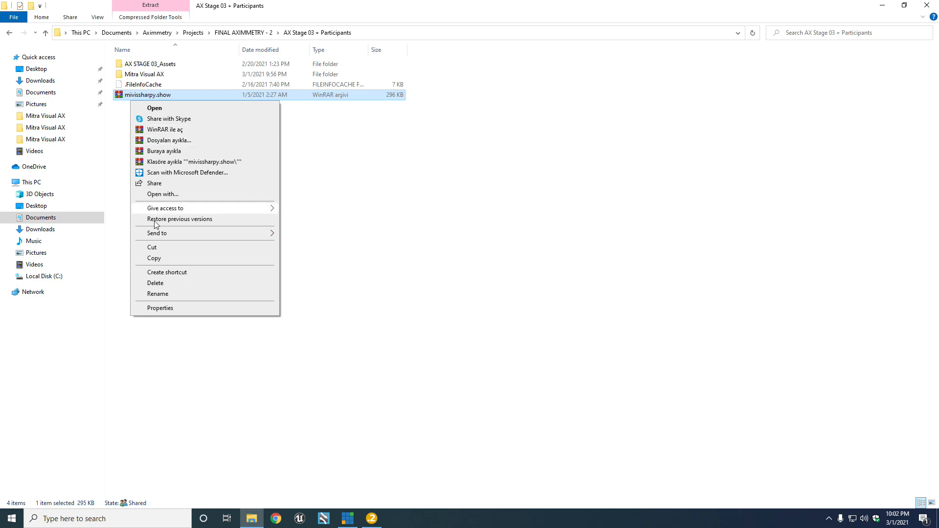
pyautogui.click(154, 258)
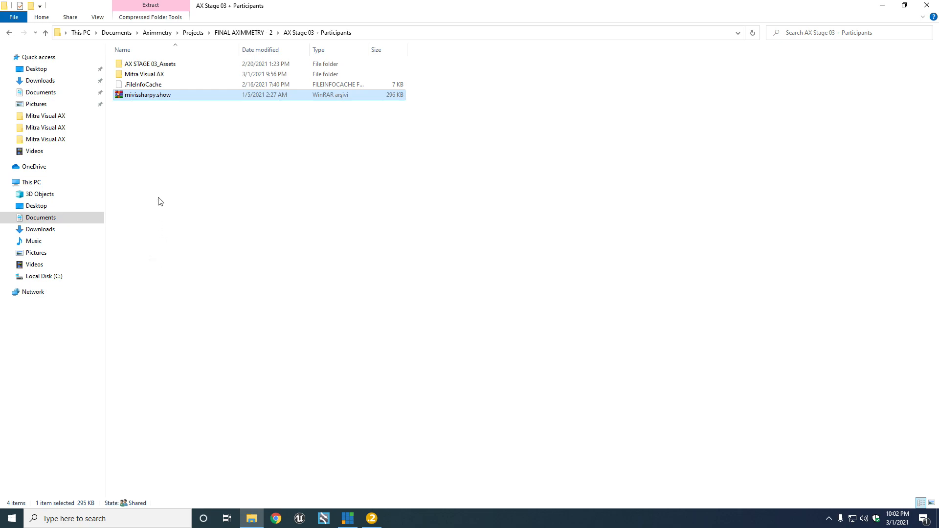
# Go to Local Disk (C:) and set Folder Options to show hidden files, folders, and drives
pyautogui.click(53, 277)
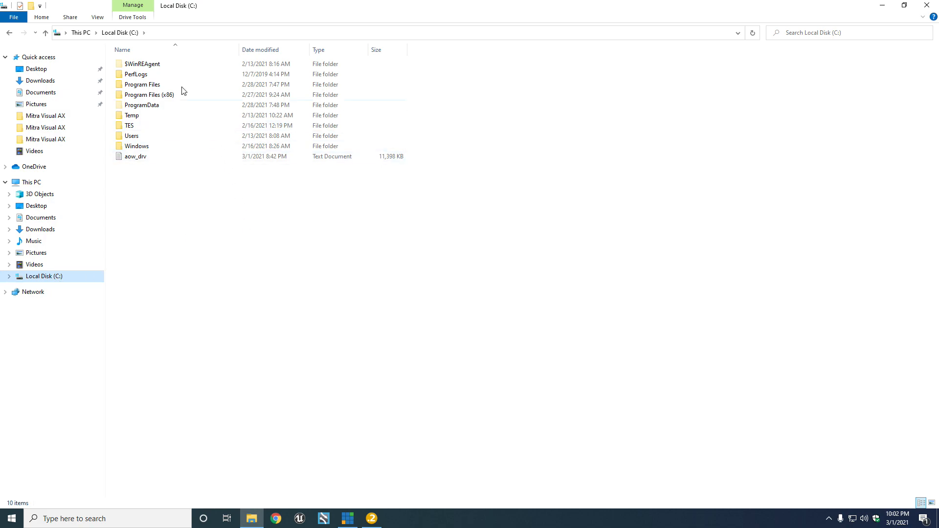
pyautogui.click(98, 18)
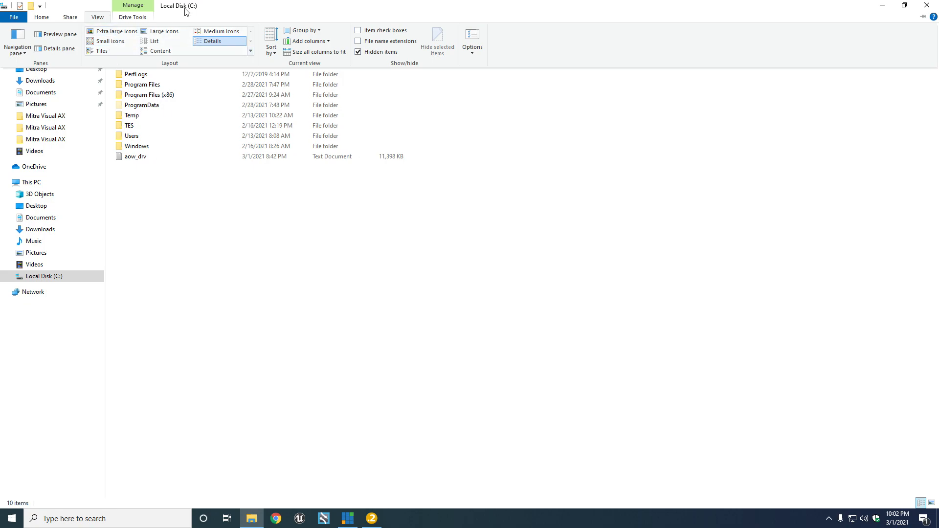
pyautogui.click(474, 46)
pyautogui.moveTo(137, 58); pyautogui.dragTo(282, 68)
pyautogui.click(194, 86)
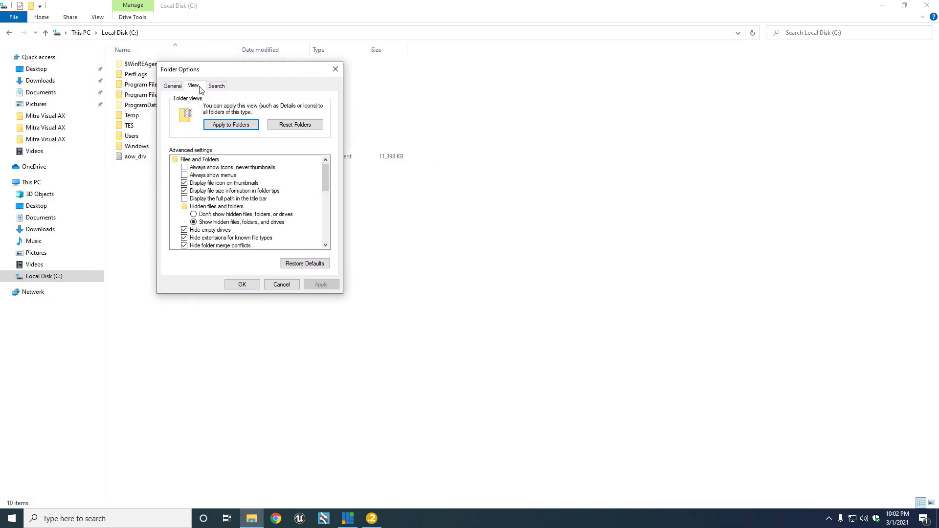
pyautogui.click(196, 216)
pyautogui.click(203, 222)
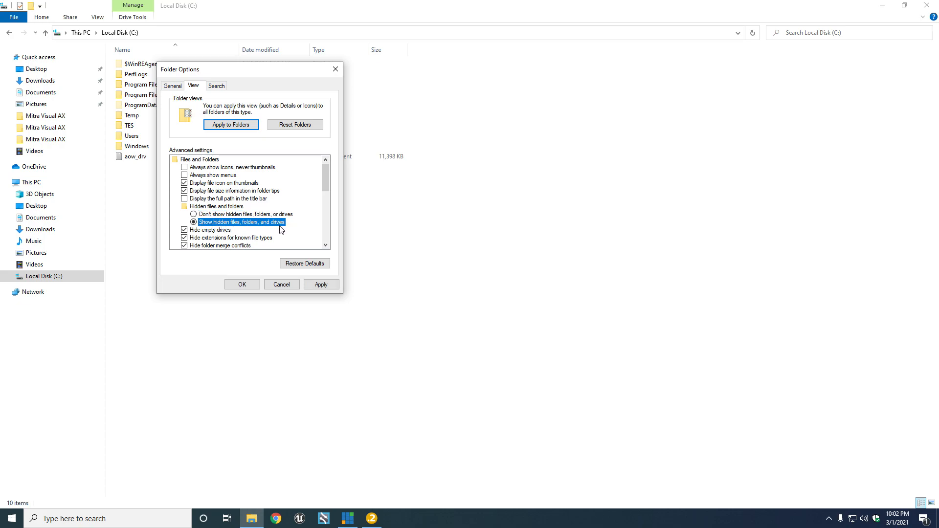
pyautogui.click(320, 285)
pyautogui.click(245, 285)
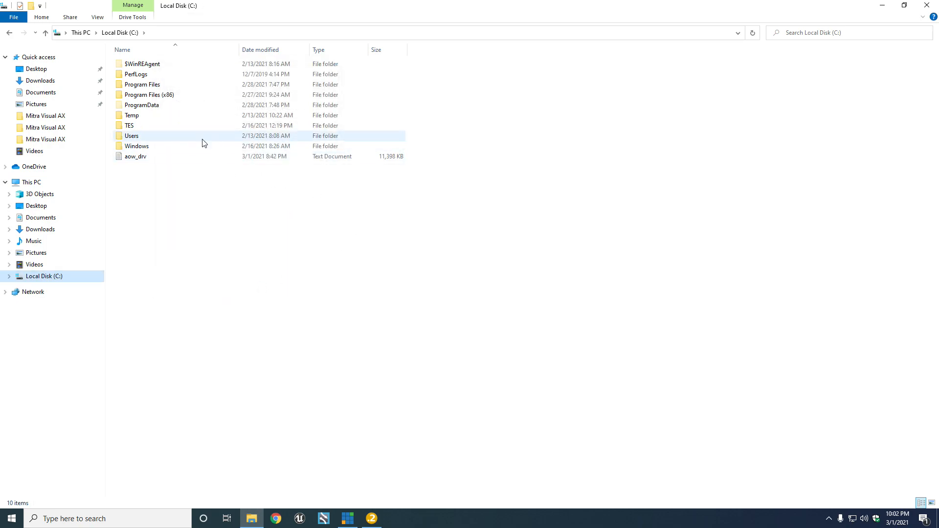
# Open the ProgramData\MA Lighting Technologies\dot2\dot2_V_1.9\shows folder on drive C
pyautogui.doubleClick(143, 106)
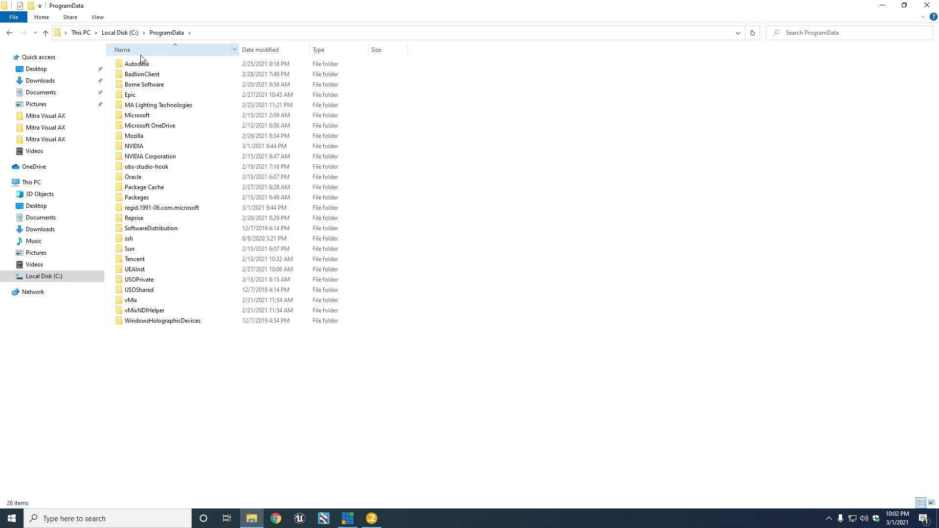
pyautogui.doubleClick(150, 106)
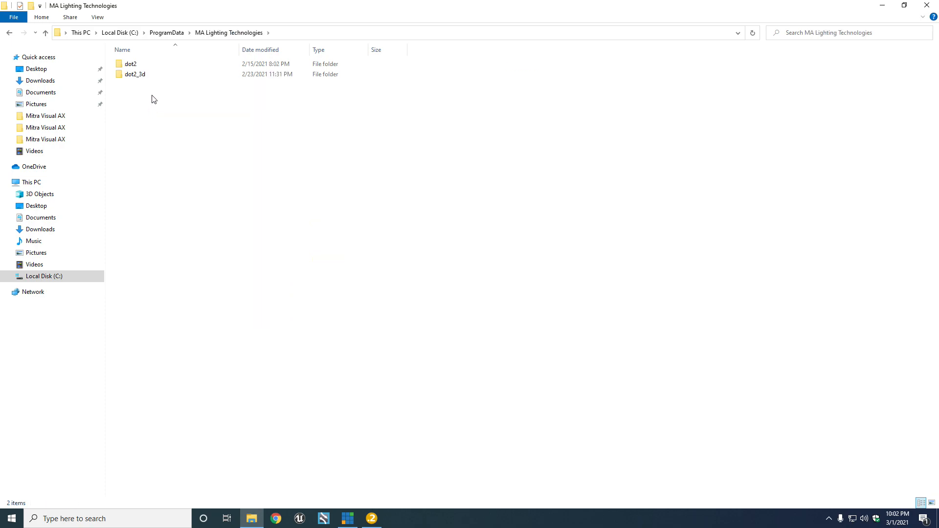
pyautogui.doubleClick(131, 68)
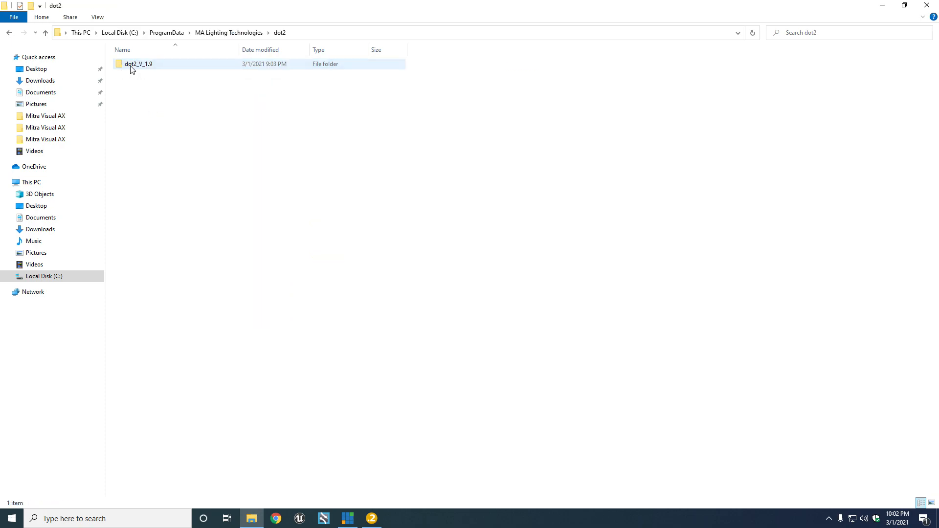
pyautogui.doubleClick(134, 69)
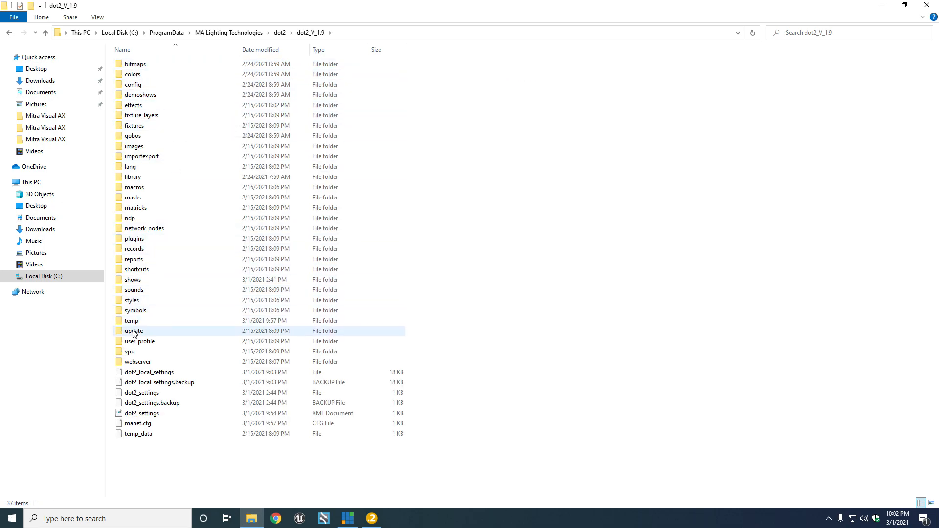
pyautogui.doubleClick(133, 280)
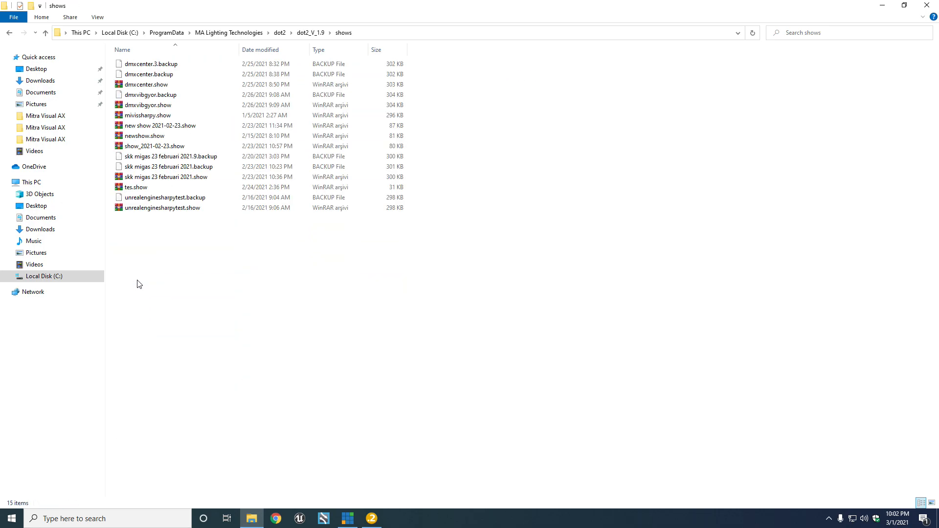
# Paste mivissharpy.show into the shows folder, replacing the existing file, and minimize File Explorer
pyautogui.rightClick(174, 257)
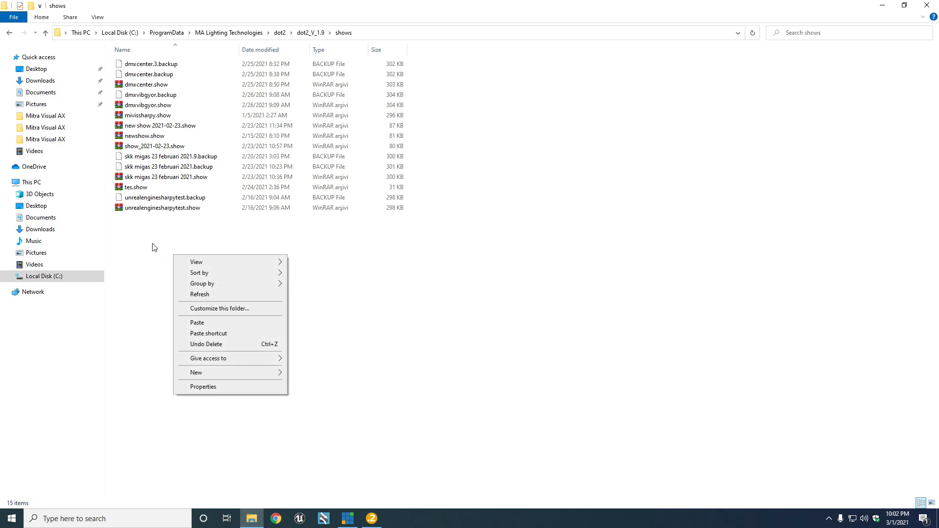
pyautogui.click(201, 323)
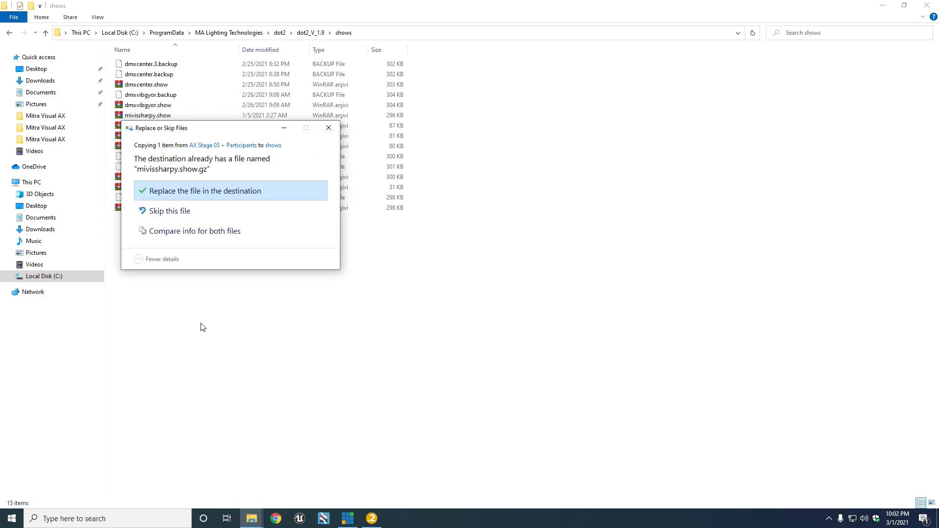
pyautogui.click(194, 194)
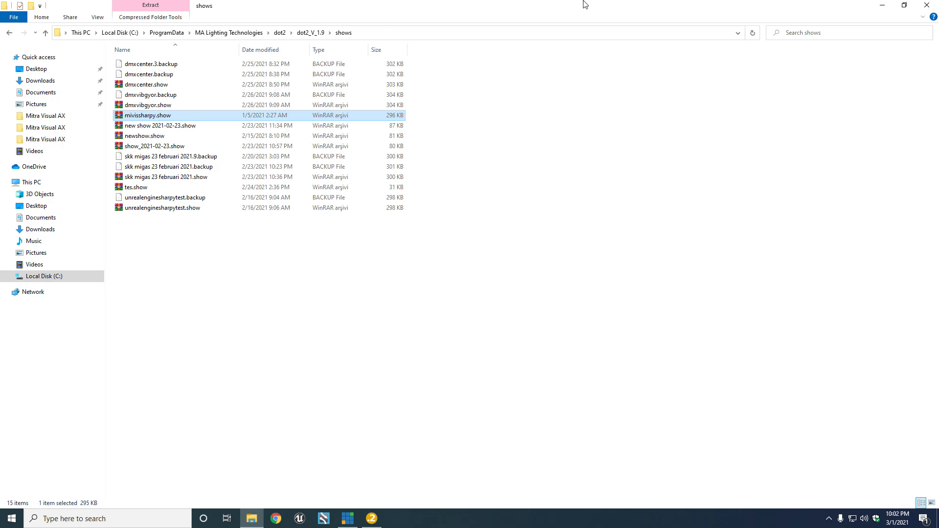
pyautogui.click(881, 7)
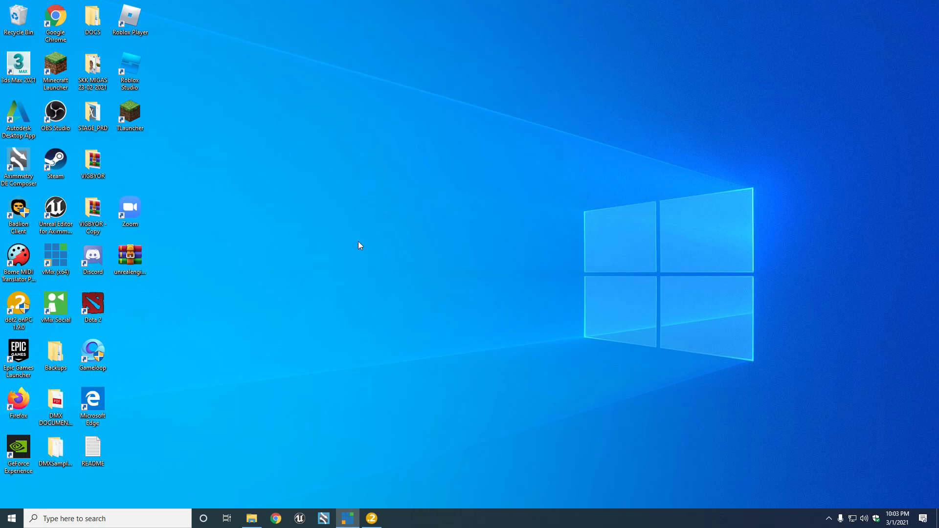
# Launch dot2 onPC 1.9.0 from the desktop with administrator rights and reposition its window on the desktop
pyautogui.click(21, 309)
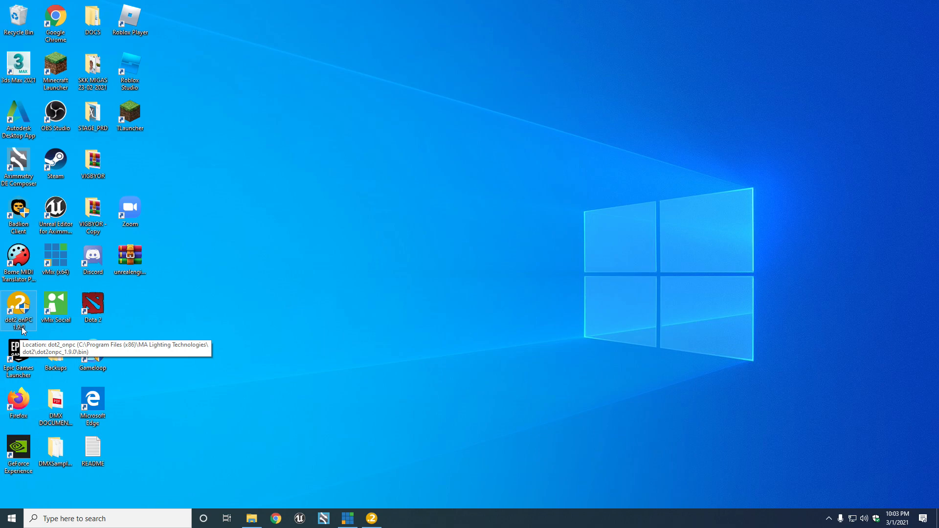
pyautogui.rightClick(13, 300)
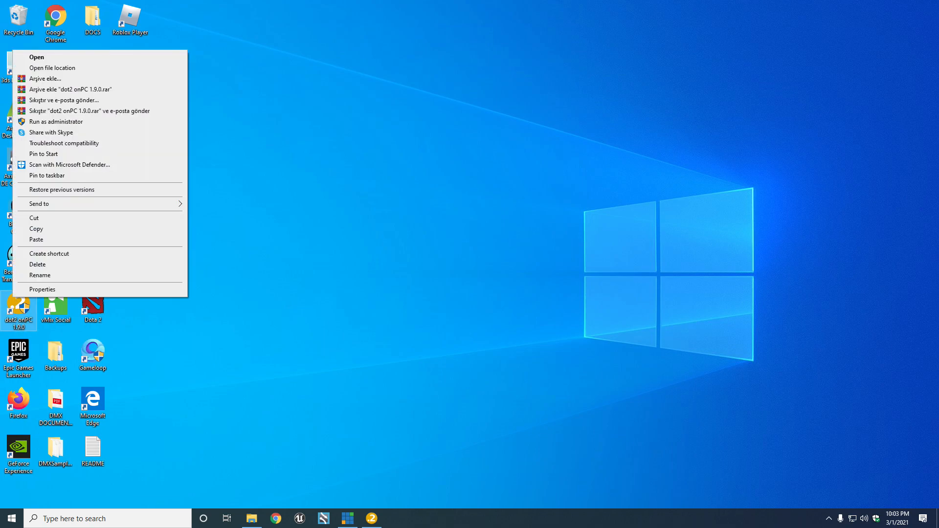
pyautogui.click(236, 209)
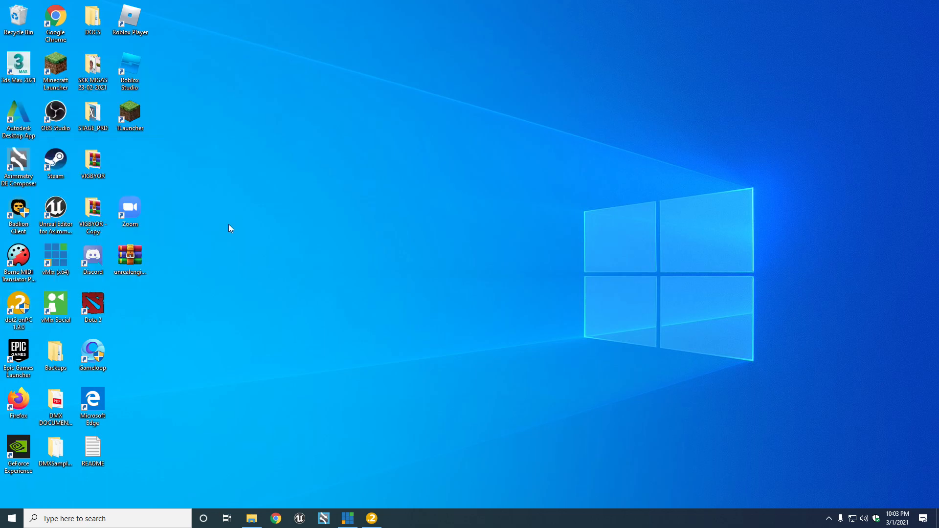
pyautogui.rightClick(16, 305)
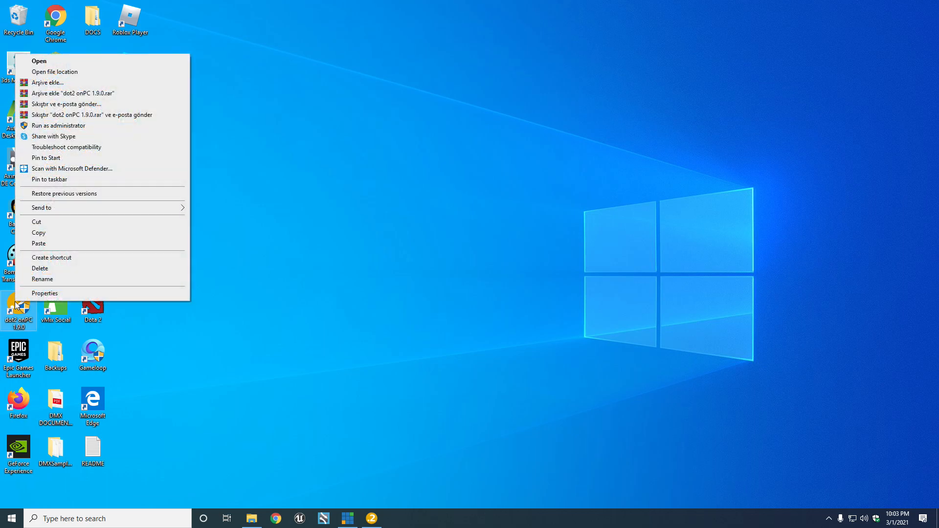
pyautogui.click(63, 126)
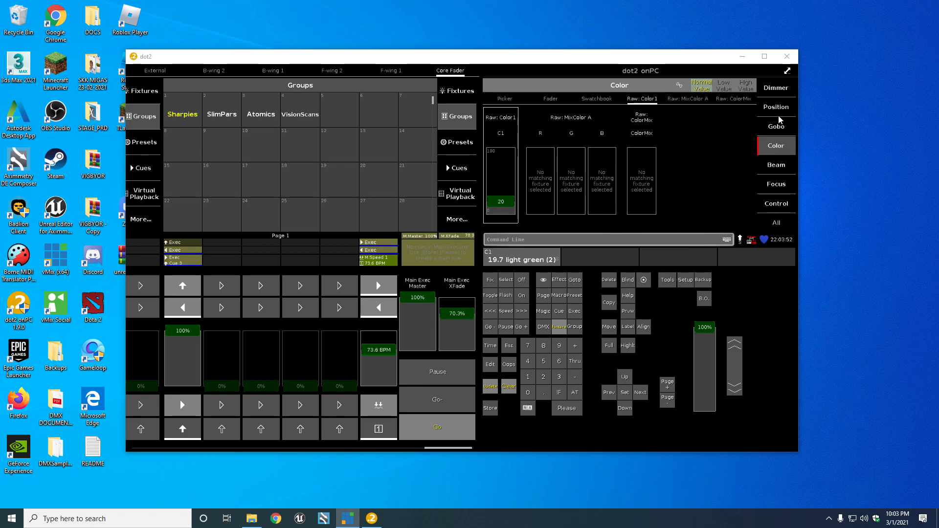
pyautogui.moveTo(727, 59); pyautogui.dragTo(694, 47)
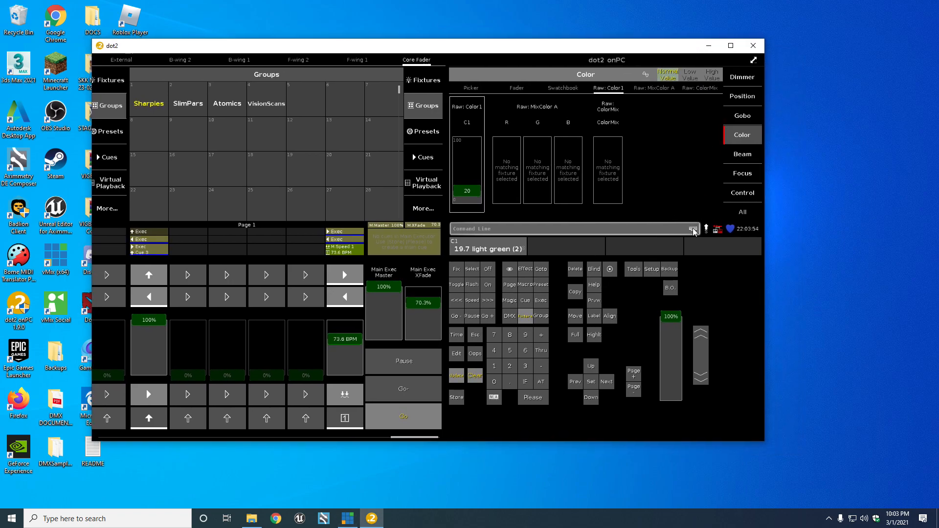
# Examine the Network Interface and Network Protocols settings in the dot2 setup, and maximize the dot2 window
pyautogui.click(652, 269)
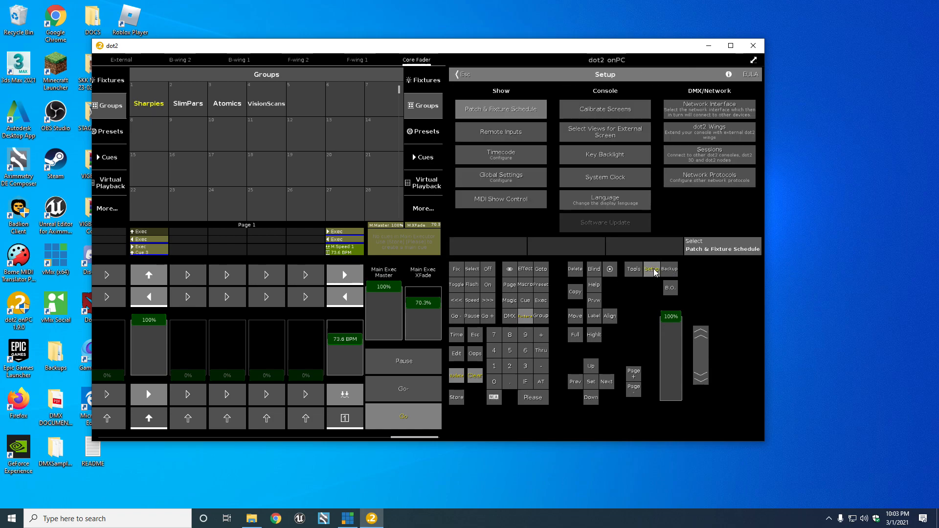
pyautogui.click(707, 112)
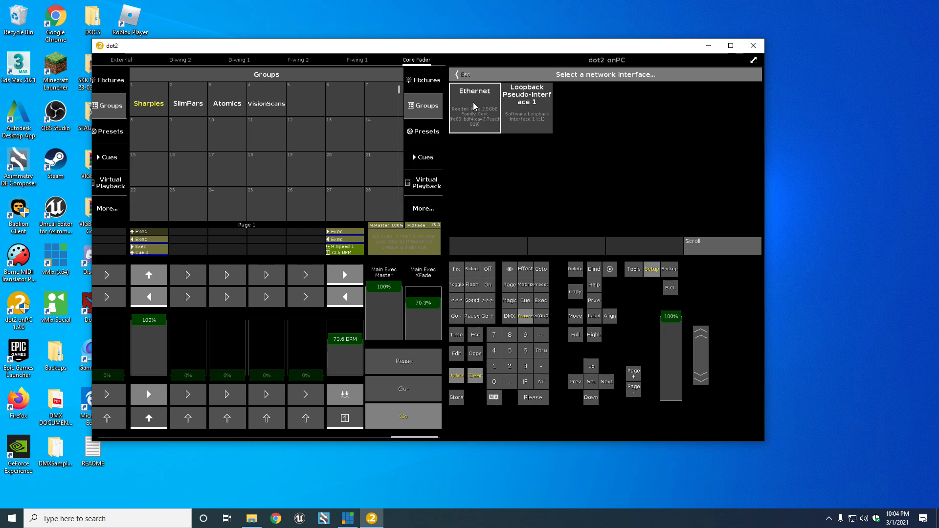
pyautogui.click(458, 75)
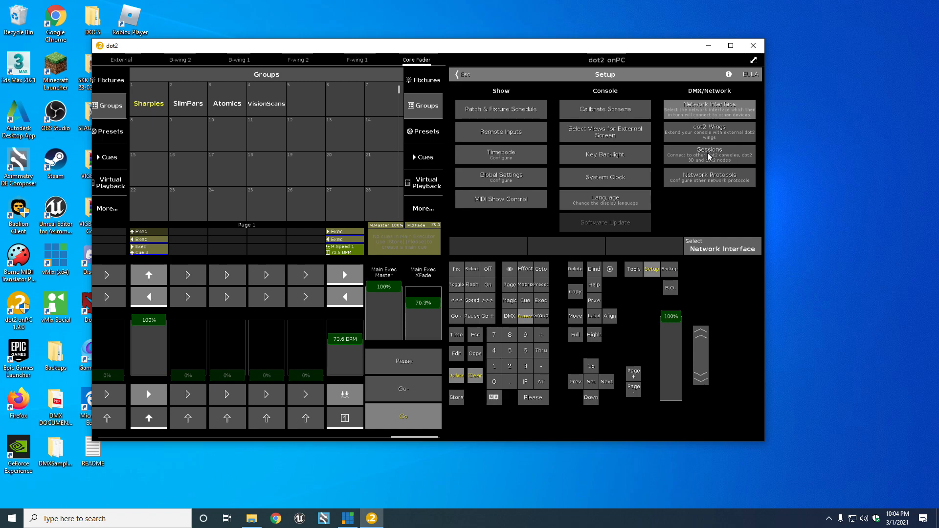
pyautogui.click(708, 179)
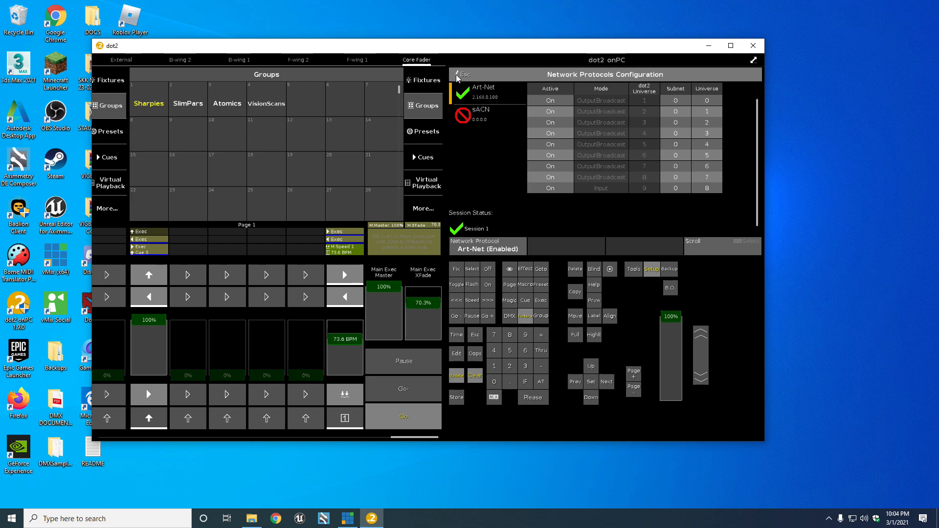
pyautogui.click(731, 46)
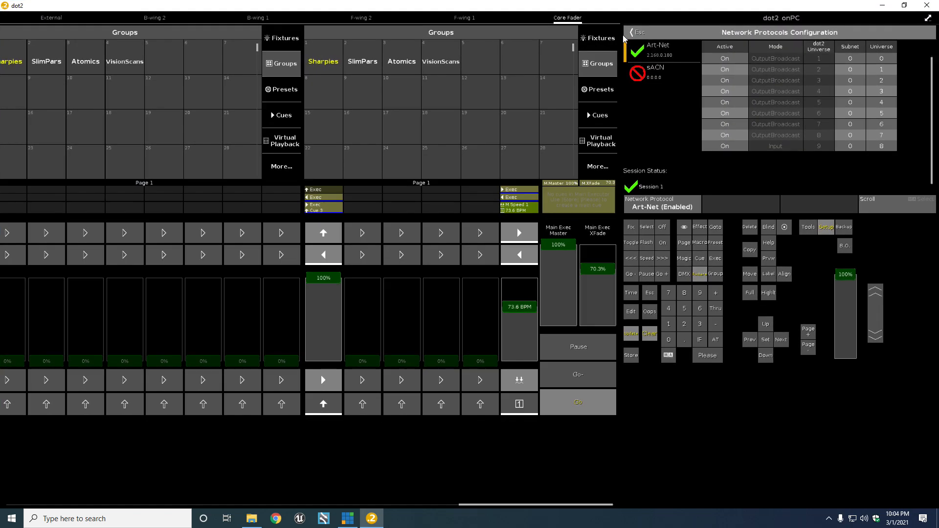
pyautogui.click(634, 33)
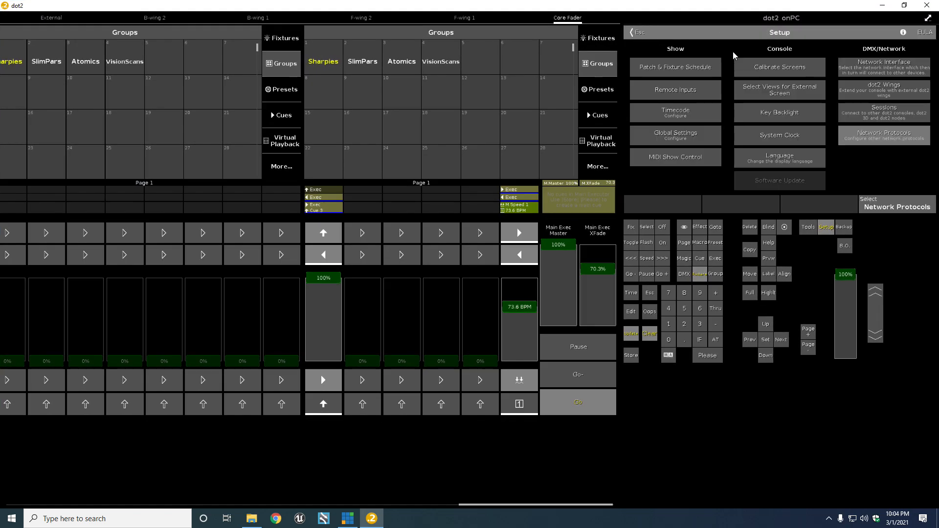
# Start or join a network session in the Sessions setup and recheck the session status under Network Protocols
pyautogui.click(883, 114)
pyautogui.click(899, 57)
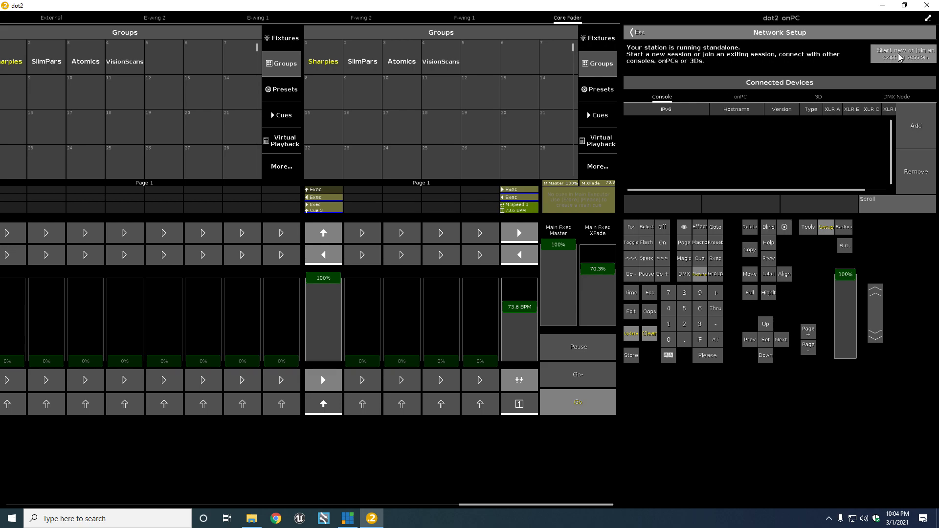
pyautogui.click(897, 56)
pyautogui.click(645, 63)
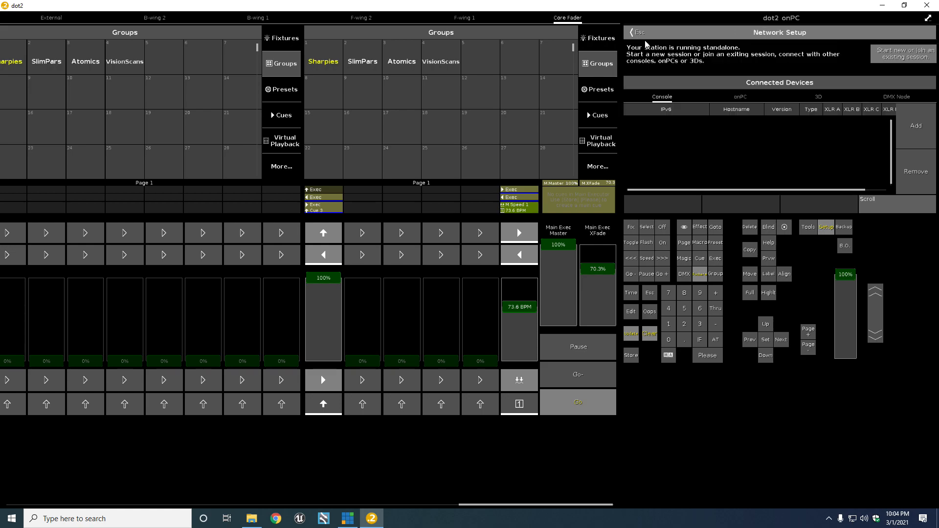
pyautogui.click(754, 96)
pyautogui.click(639, 34)
pyautogui.click(883, 141)
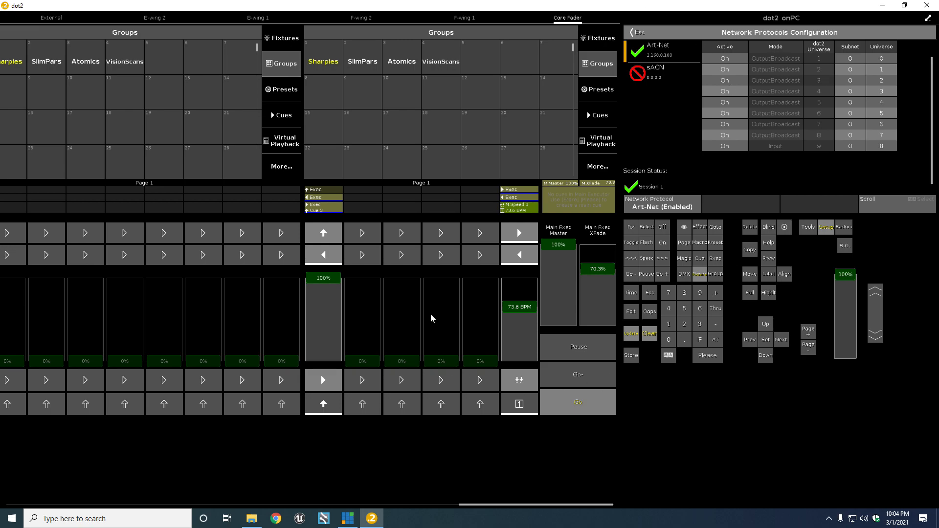
pyautogui.click(633, 32)
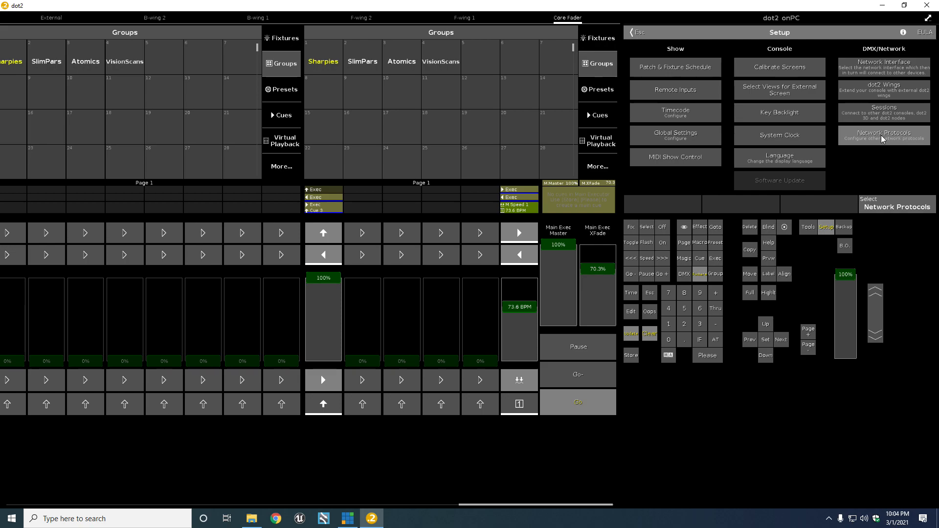
# Load the internal show file mivissharpy.show.gz without saving the old showfile, and minimize dot2
pyautogui.click(843, 227)
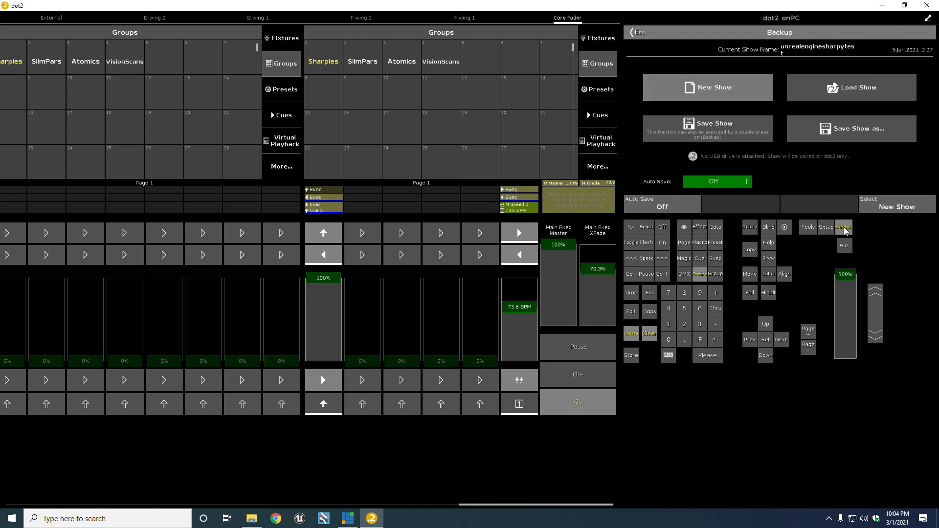
pyautogui.click(863, 95)
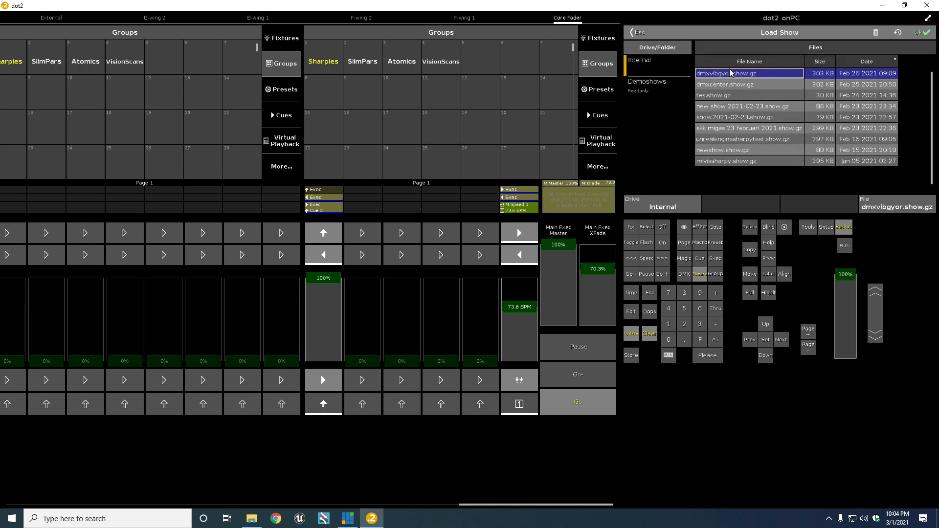
pyautogui.click(723, 163)
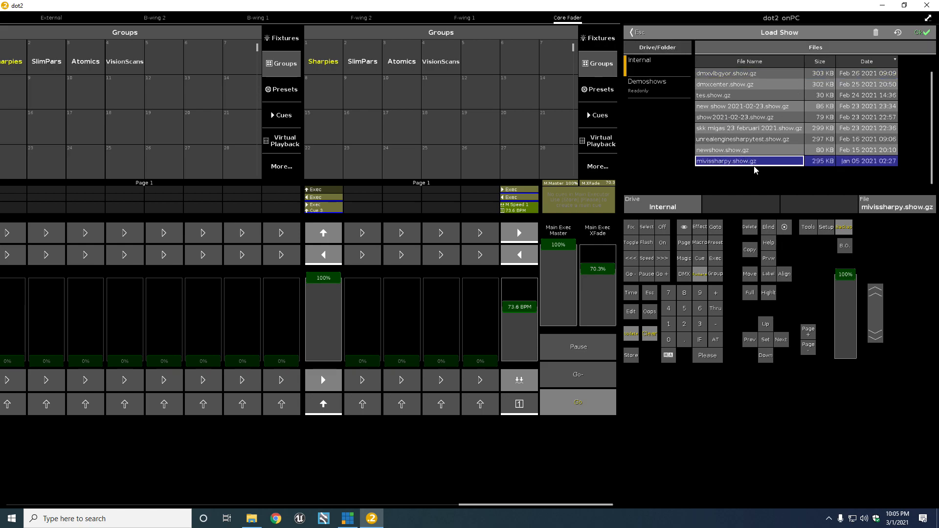
pyautogui.click(922, 33)
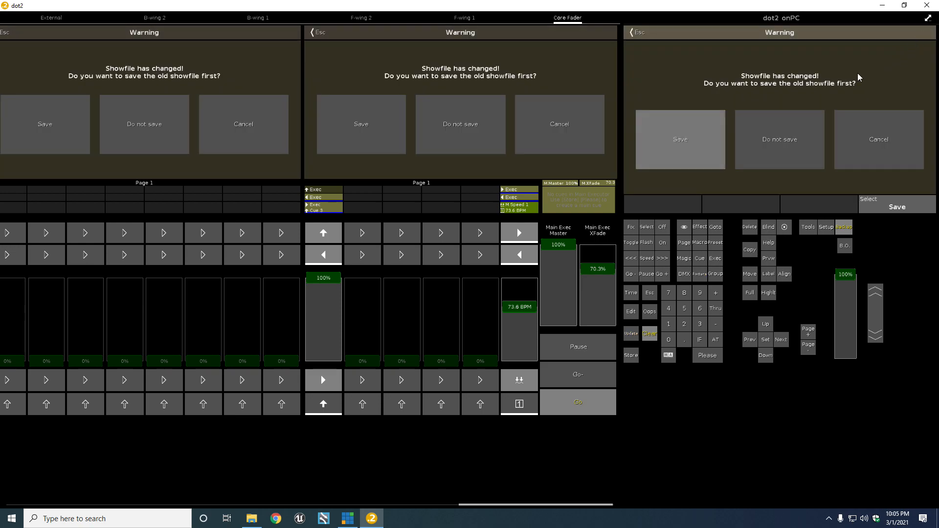
pyautogui.click(789, 141)
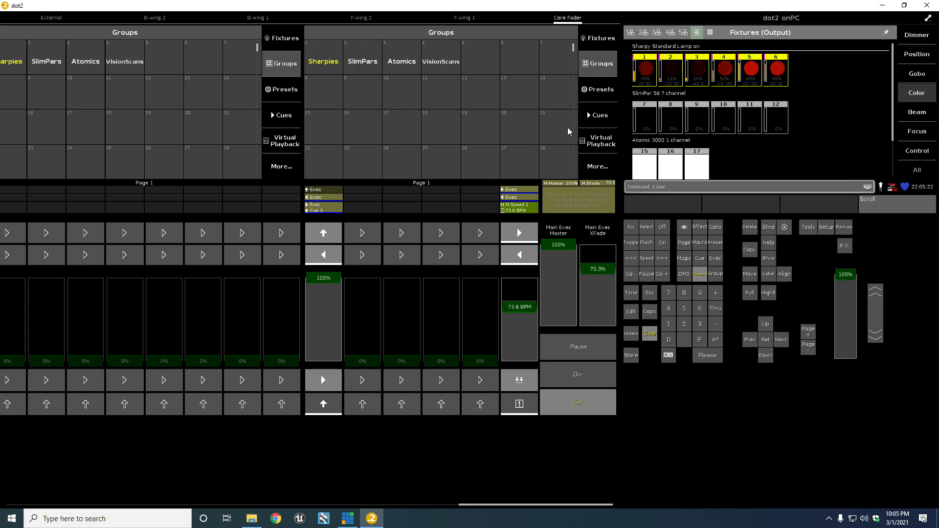
pyautogui.click(882, 5)
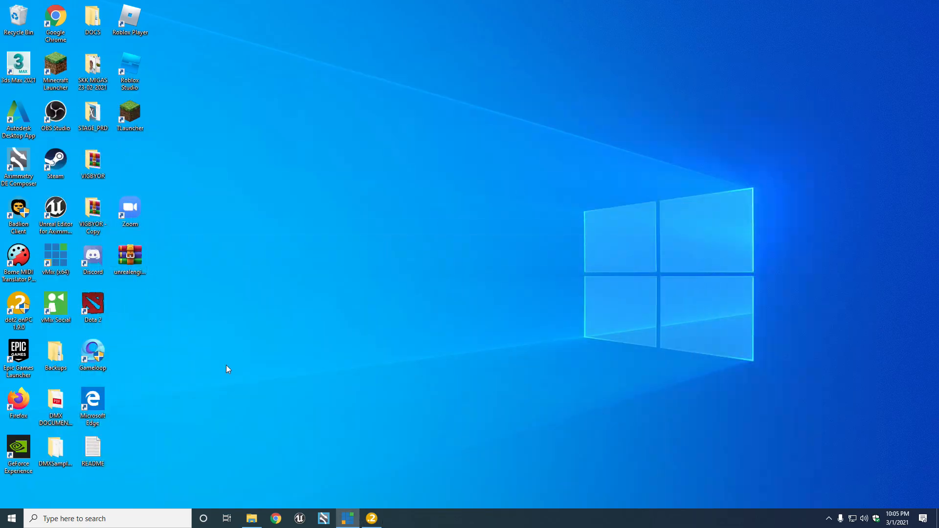
# Launch Unreal Editor for Aximmetry and open MIVIS_STAGE.uproject from the Mitra Visual AX folder in AX Stage 03 + Participants
pyautogui.doubleClick(60, 217)
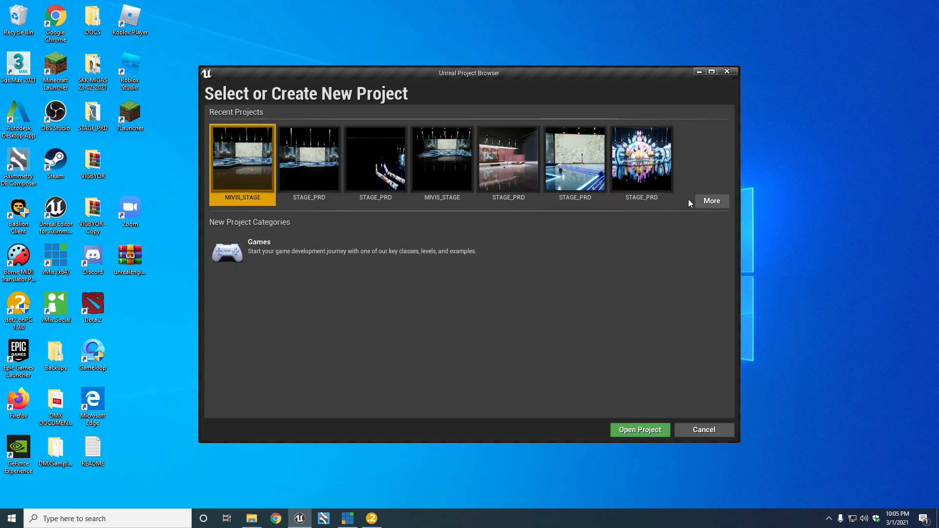
pyautogui.click(714, 203)
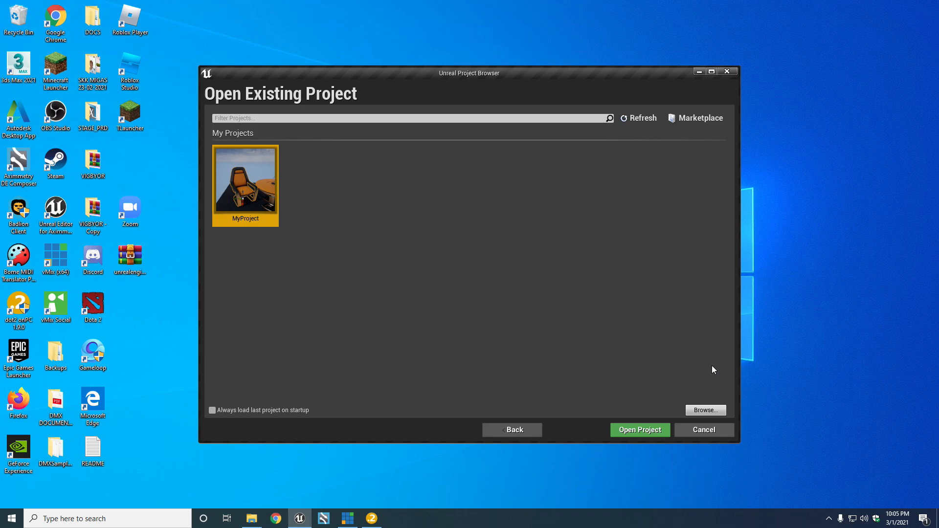
pyautogui.click(707, 410)
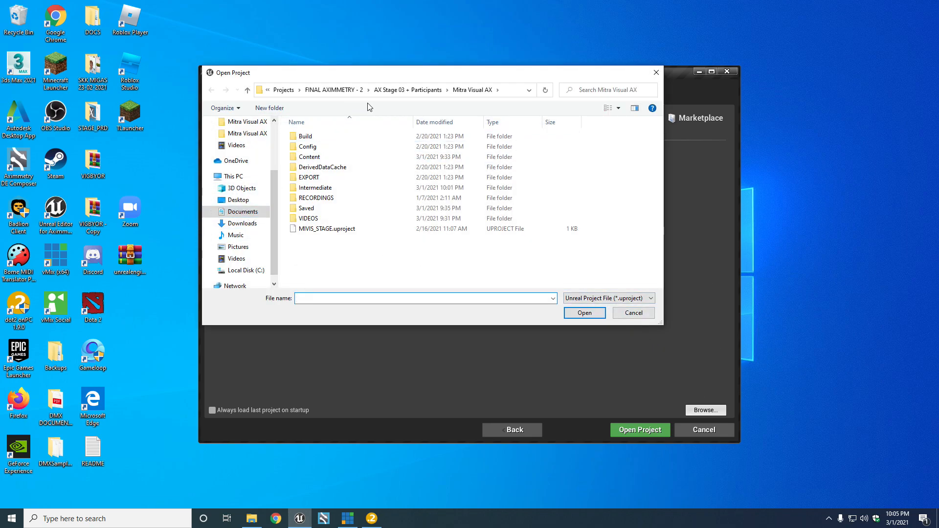
pyautogui.click(356, 157)
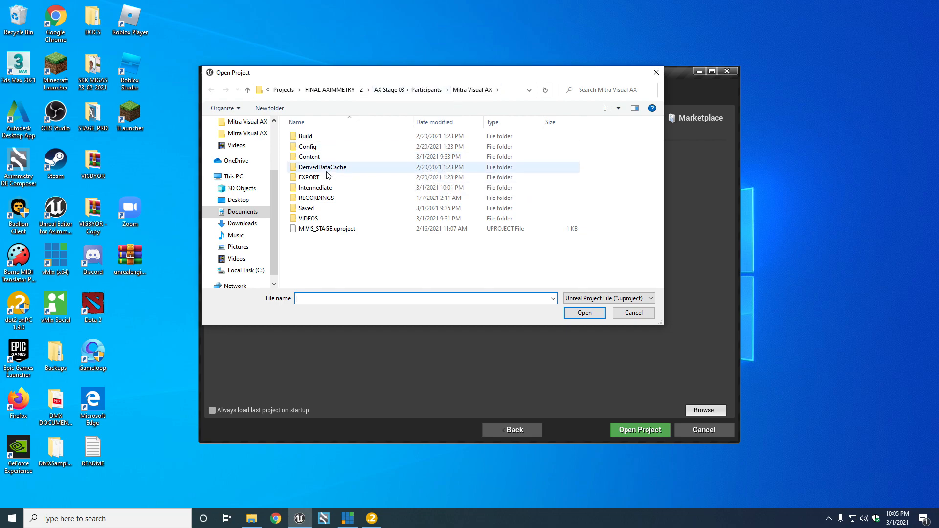
pyautogui.click(396, 91)
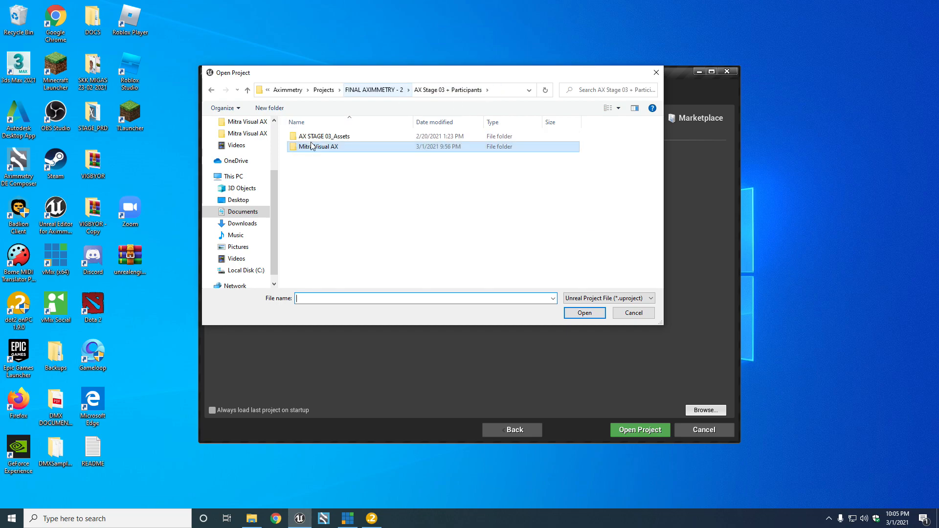
pyautogui.click(325, 148)
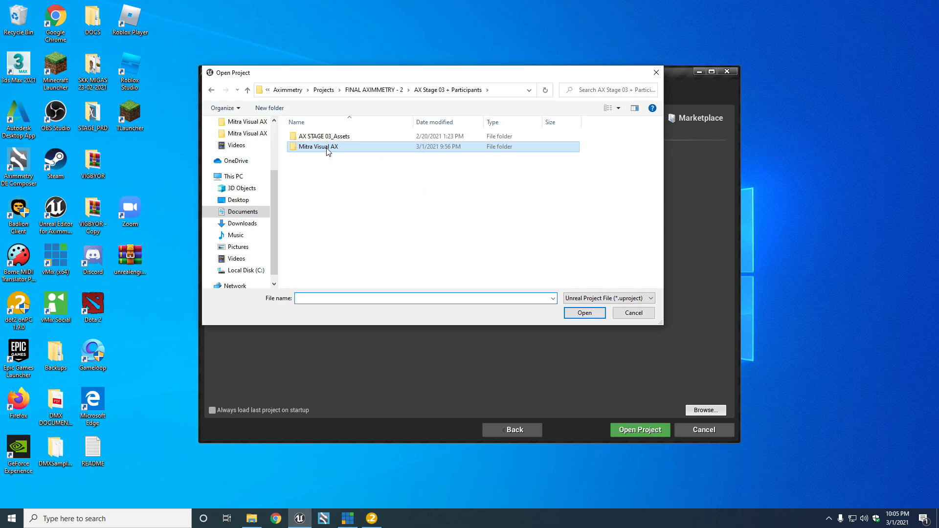
pyautogui.doubleClick(327, 149)
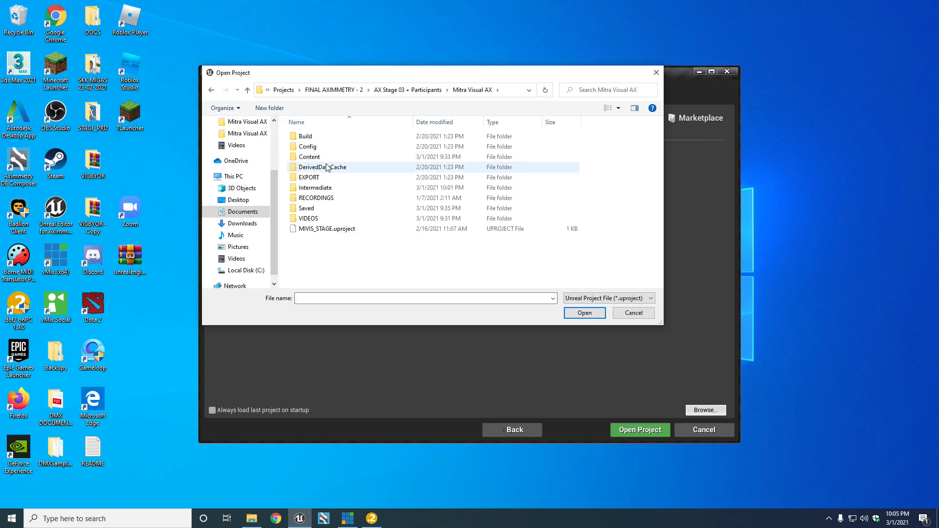
pyautogui.doubleClick(326, 230)
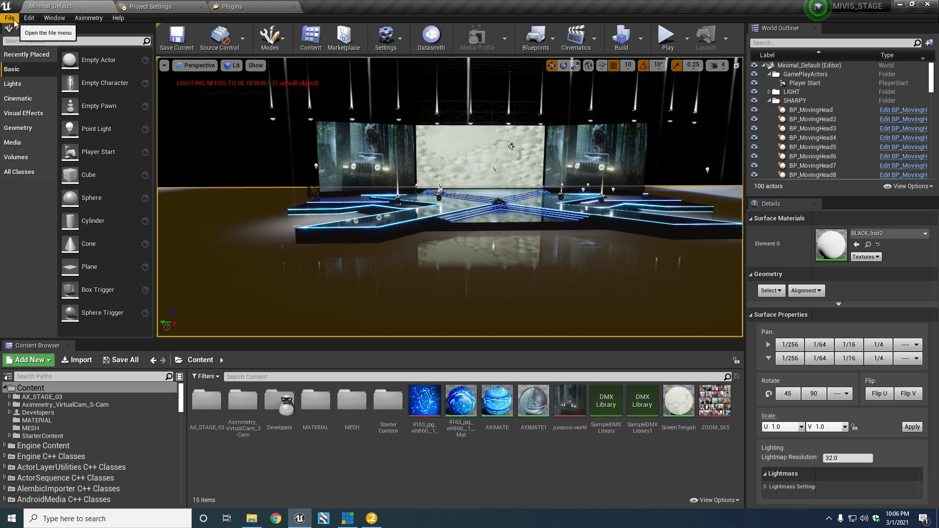
# Filter the project's plugins for dmx, and switch the DMX Engine plugin off and back on, accepting its beta version
pyautogui.click(29, 18)
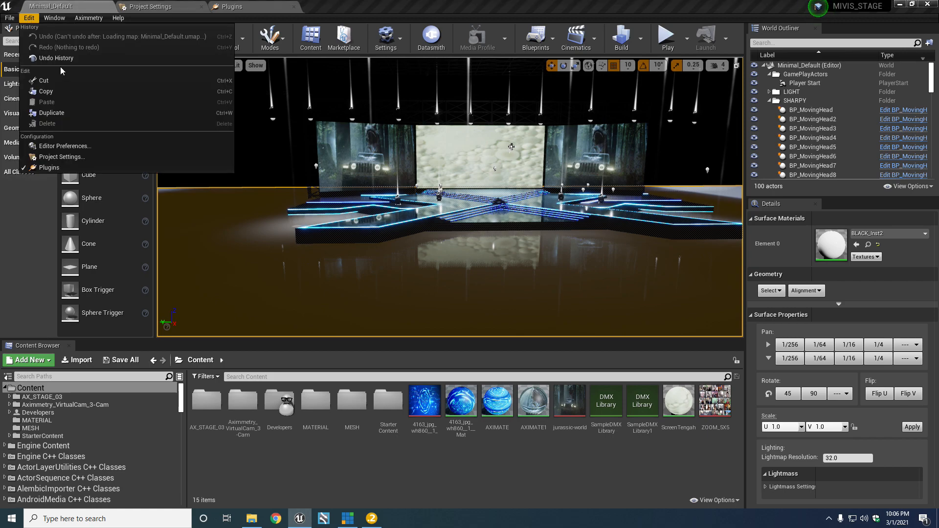
pyautogui.click(49, 167)
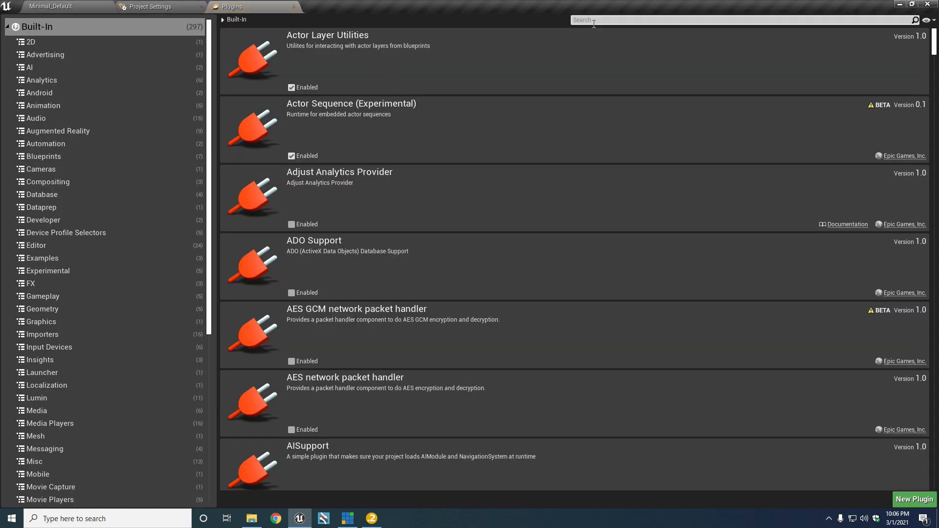
pyautogui.write('d')
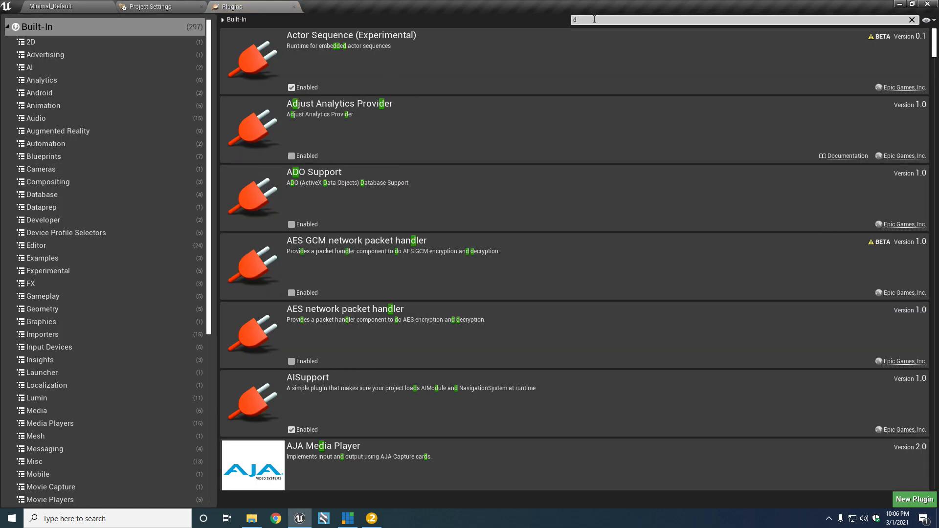
pyautogui.write('mx')
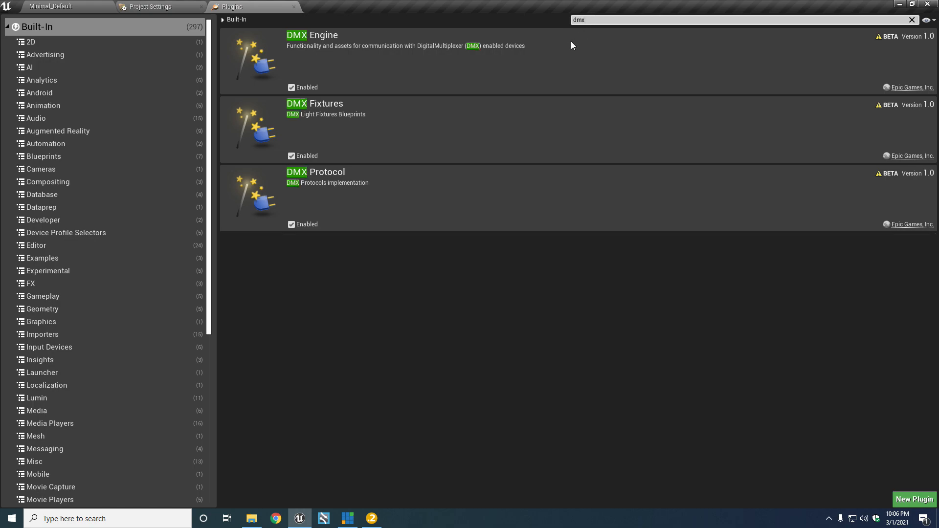
pyautogui.click(313, 89)
pyautogui.click(291, 88)
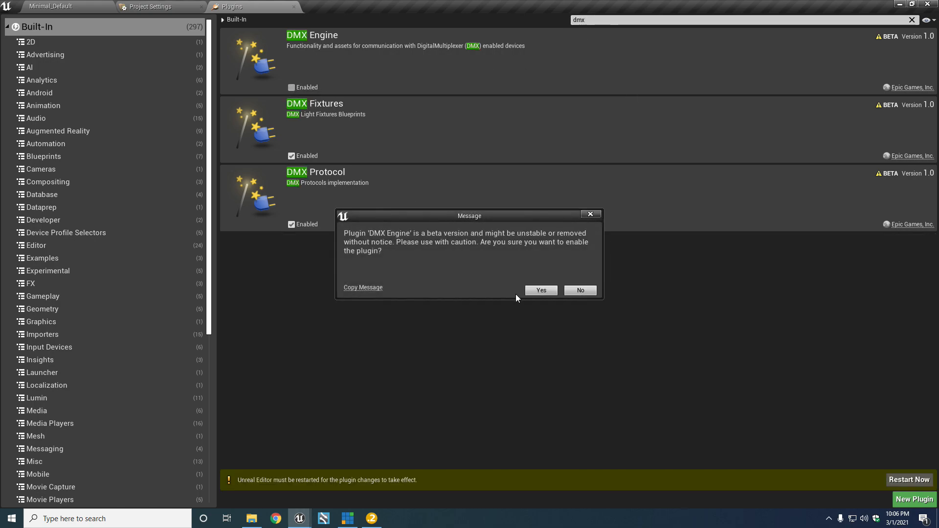
pyautogui.click(540, 291)
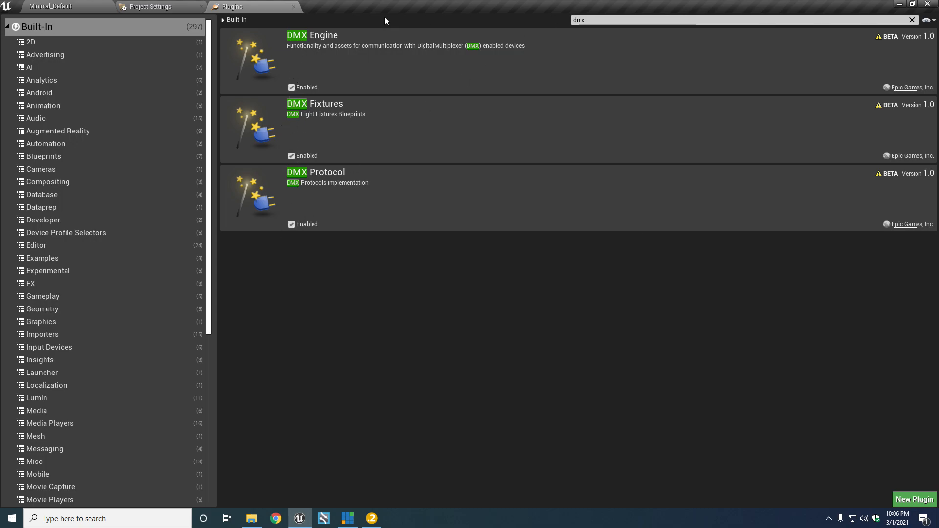
# Open the project settings, filter them for dmx and examine the DMX plugin's Interface IP address
pyautogui.click(168, 7)
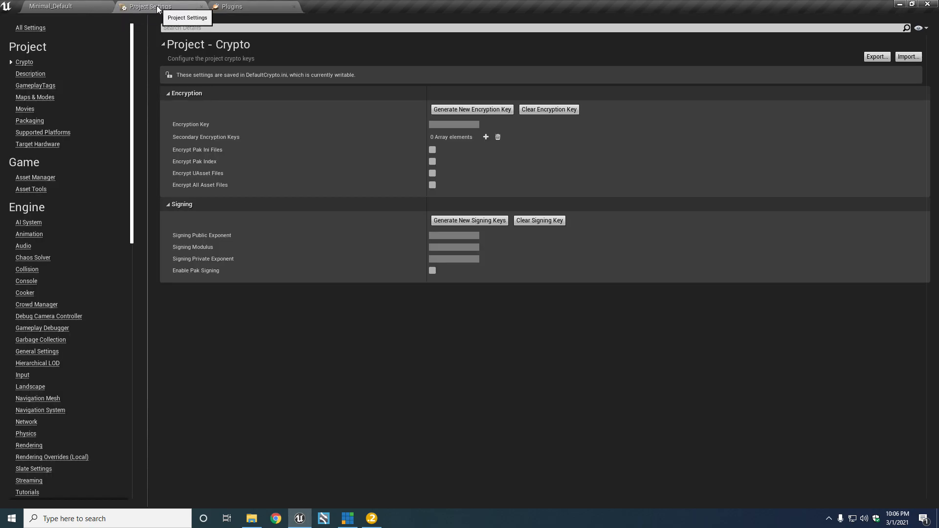
pyautogui.click(72, 7)
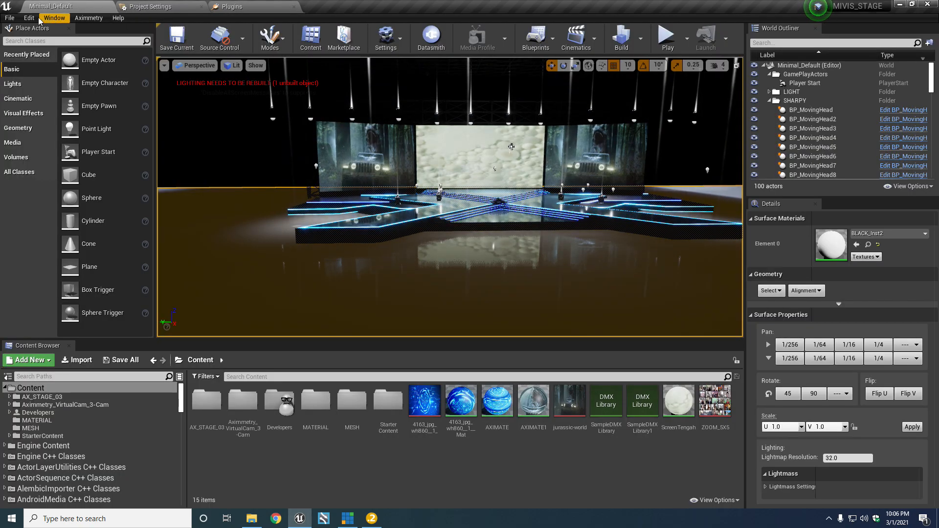
pyautogui.click(10, 18)
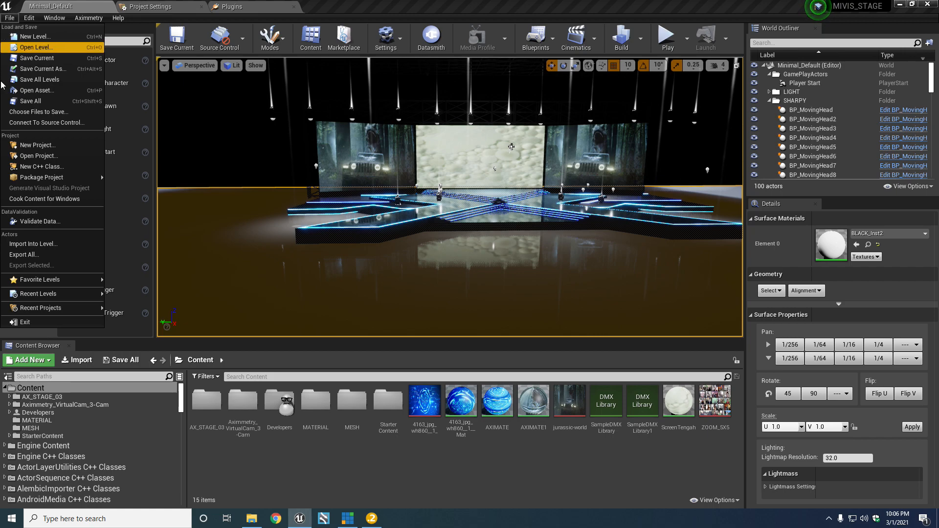
pyautogui.moveTo(34, 20)
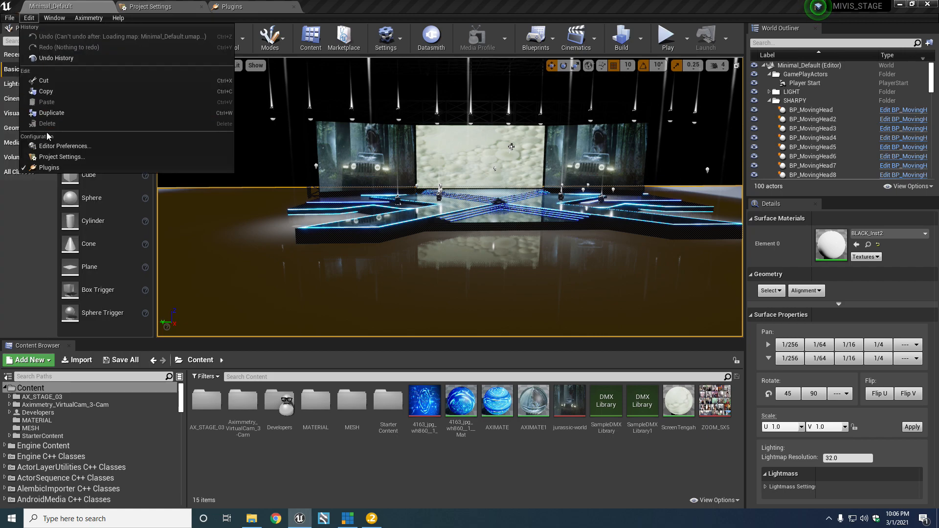
pyautogui.click(55, 157)
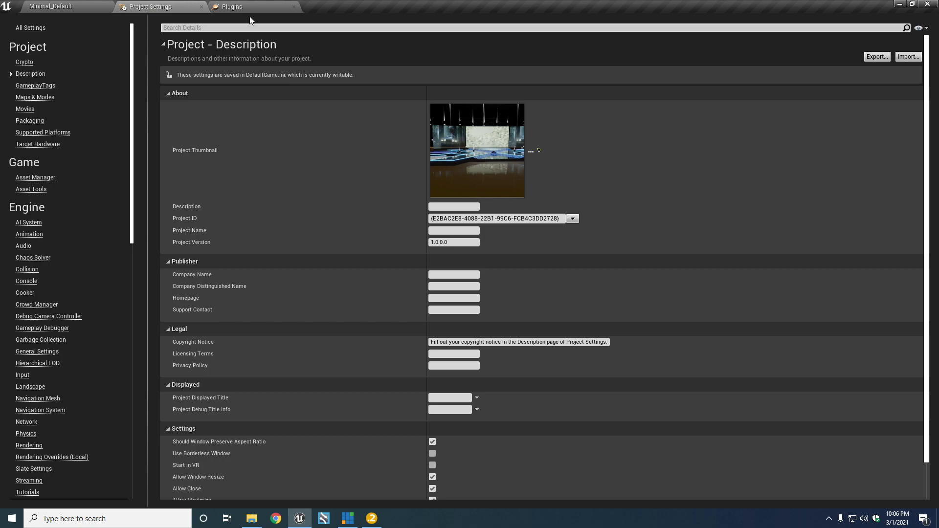
pyautogui.write('dmx')
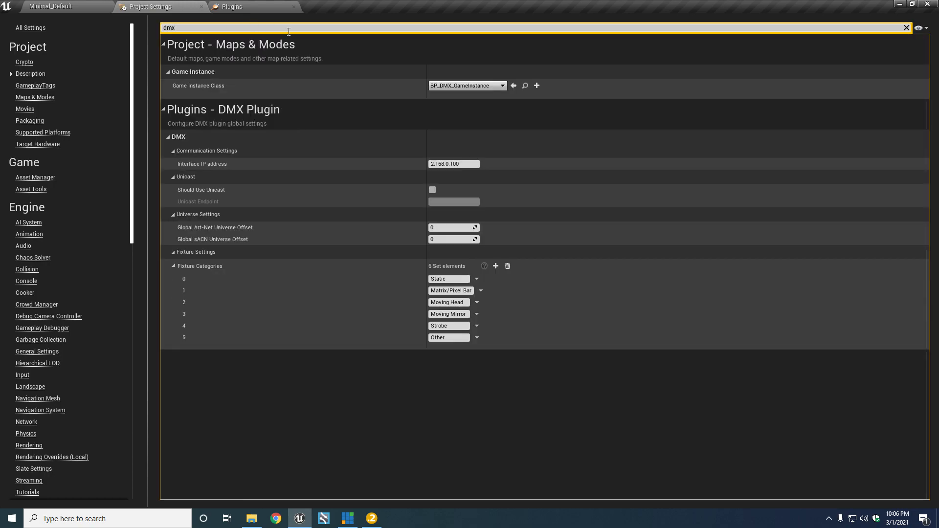
pyautogui.doubleClick(451, 164)
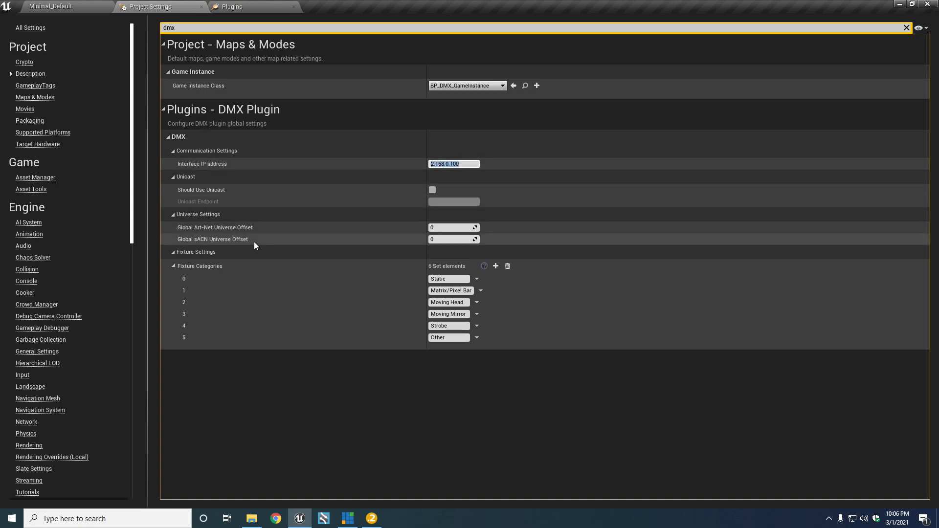
# Switch to dot2, check the Art-Net IP address in the Network Protocols configuration, and minimize dot2
pyautogui.click(372, 522)
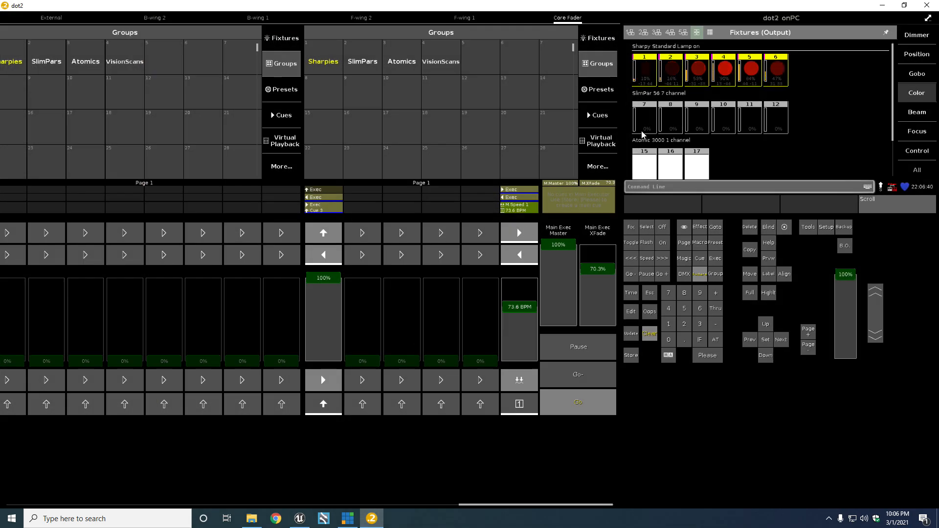
pyautogui.click(825, 227)
pyautogui.click(898, 141)
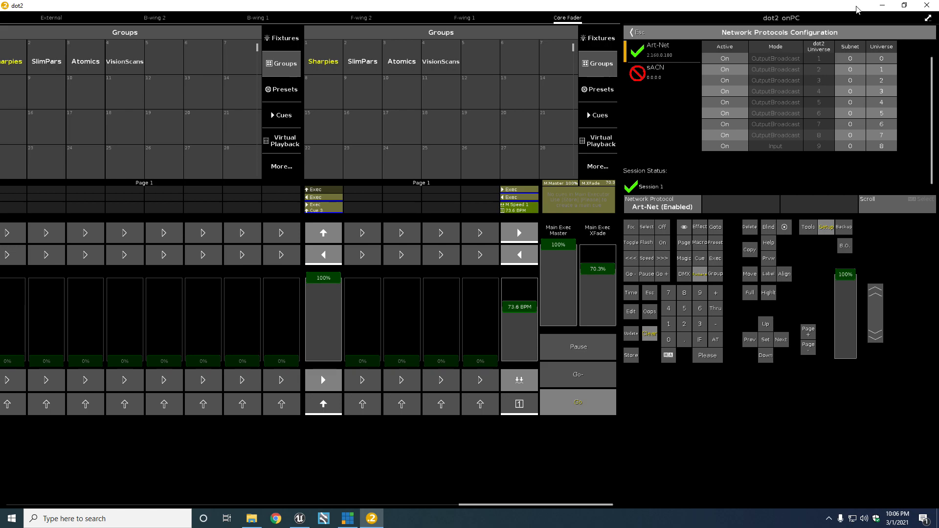
pyautogui.click(881, 5)
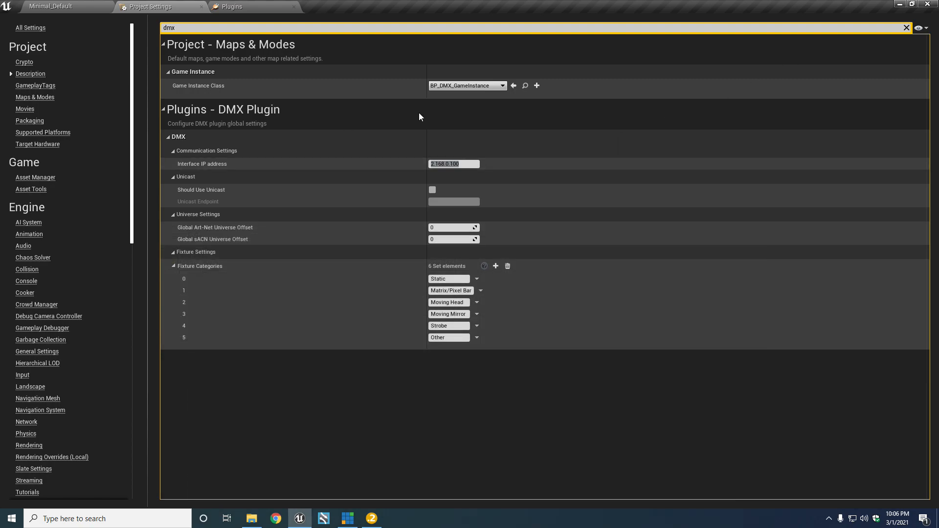
# Re-enter 2.168.0.100 as the DMX plugin's Interface IP address
pyautogui.click(463, 164)
pyautogui.moveTo(462, 163); pyautogui.dragTo(446, 164)
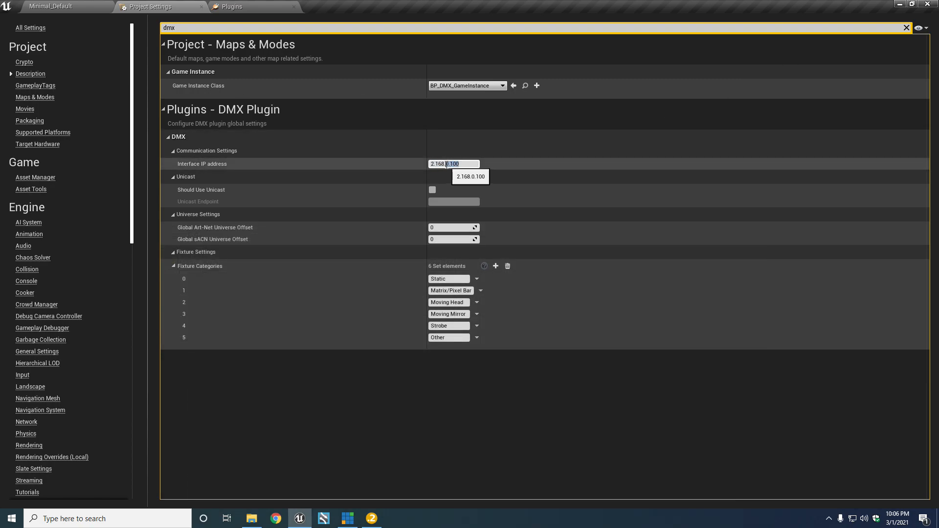
pyautogui.write('0')
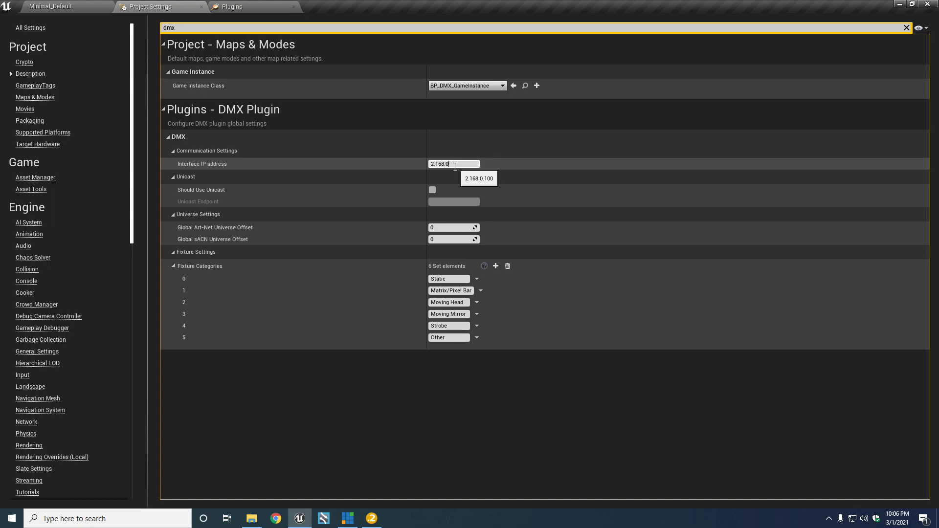
pyautogui.write('.100')
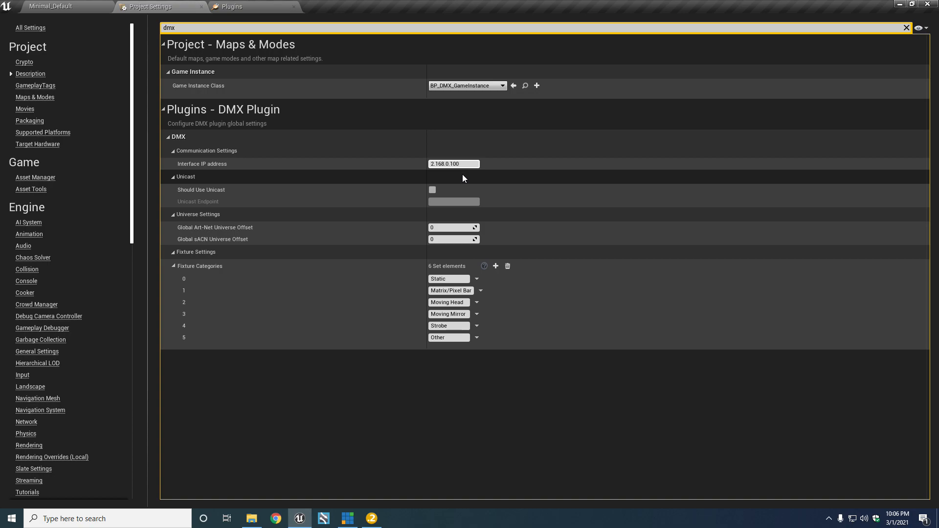
pyautogui.press('Return')
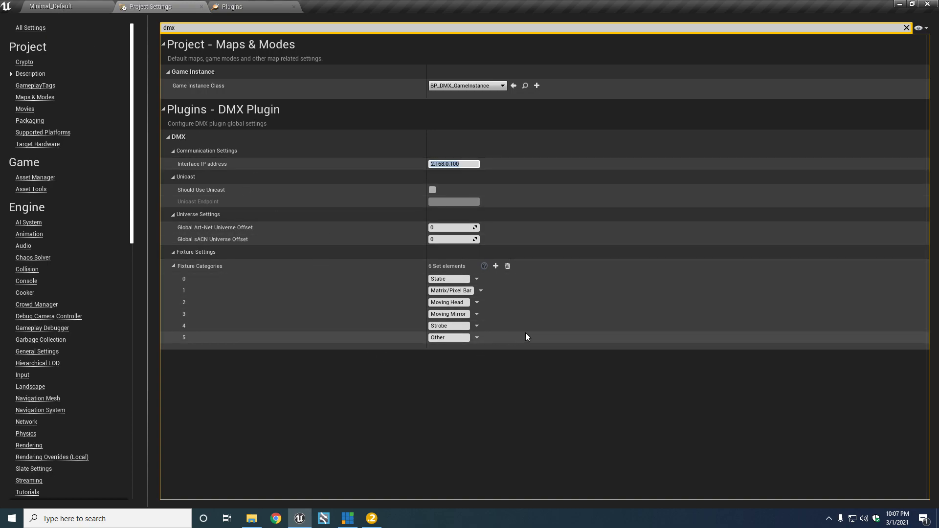
# Return to the Minimal_Default level and view the installed Aximmetry DE programs
pyautogui.click(65, 7)
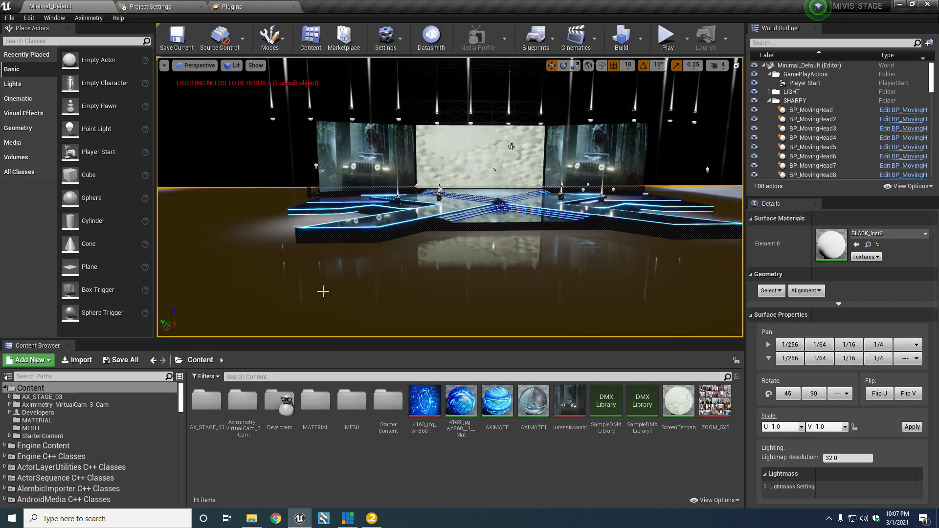
pyautogui.click(10, 519)
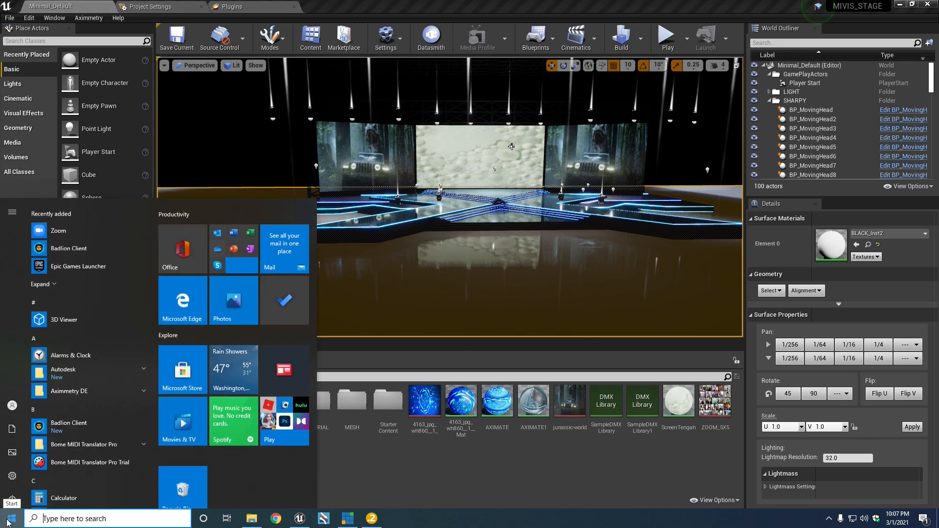
pyautogui.click(86, 386)
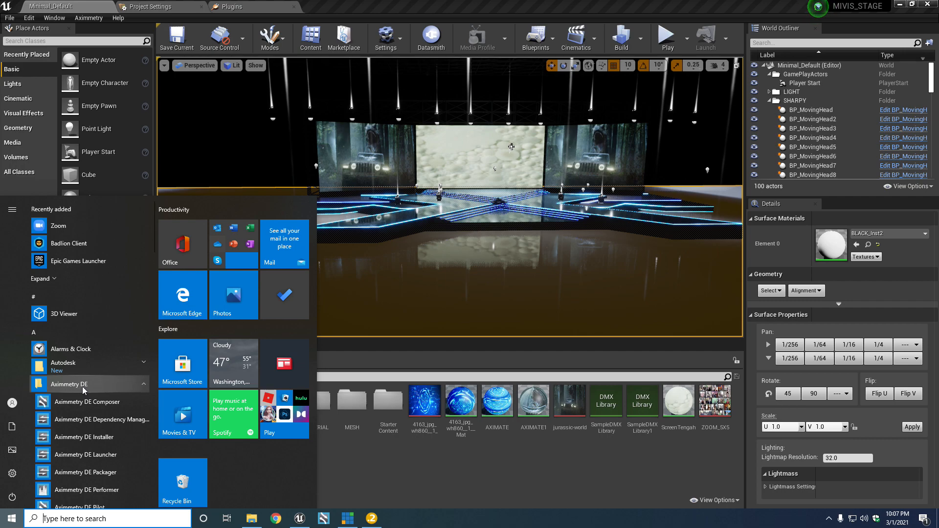
pyautogui.click(324, 448)
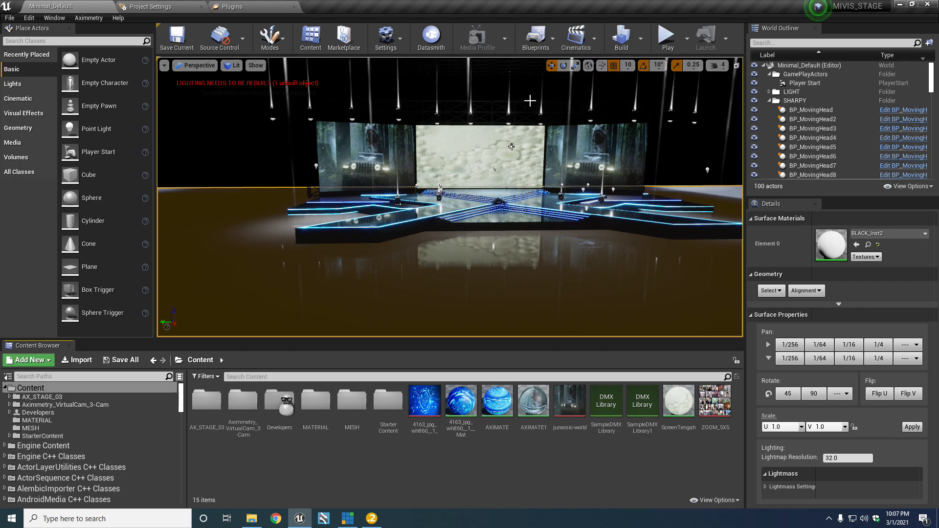
# Save all project files, and build only the lighting for the stage level
pyautogui.click(9, 17)
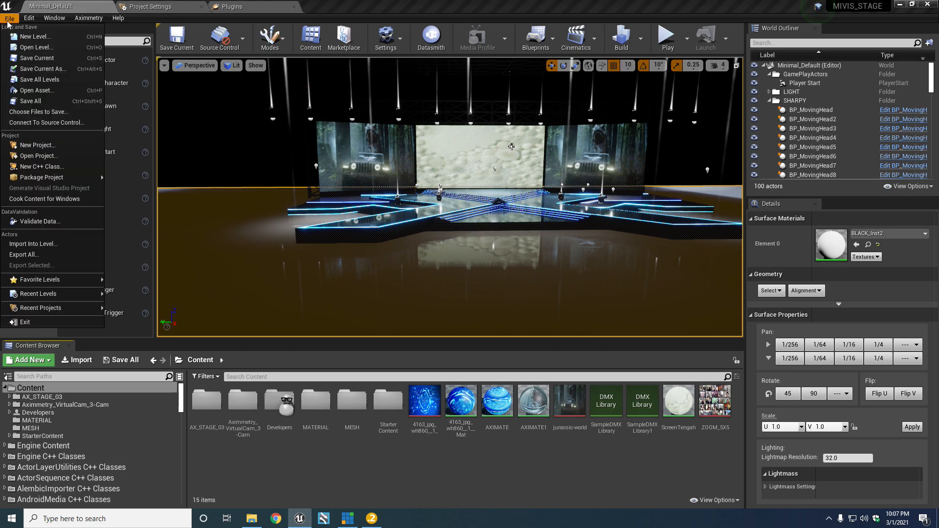
pyautogui.click(41, 102)
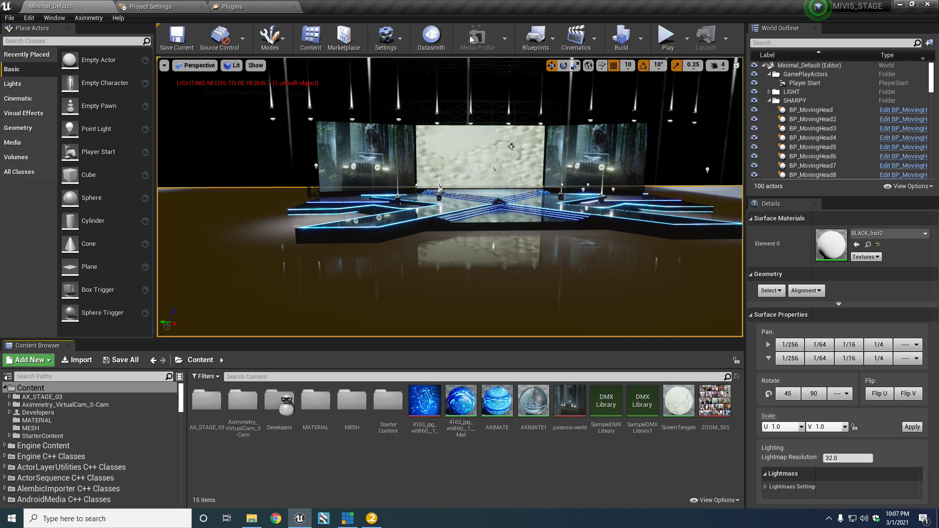
pyautogui.click(640, 38)
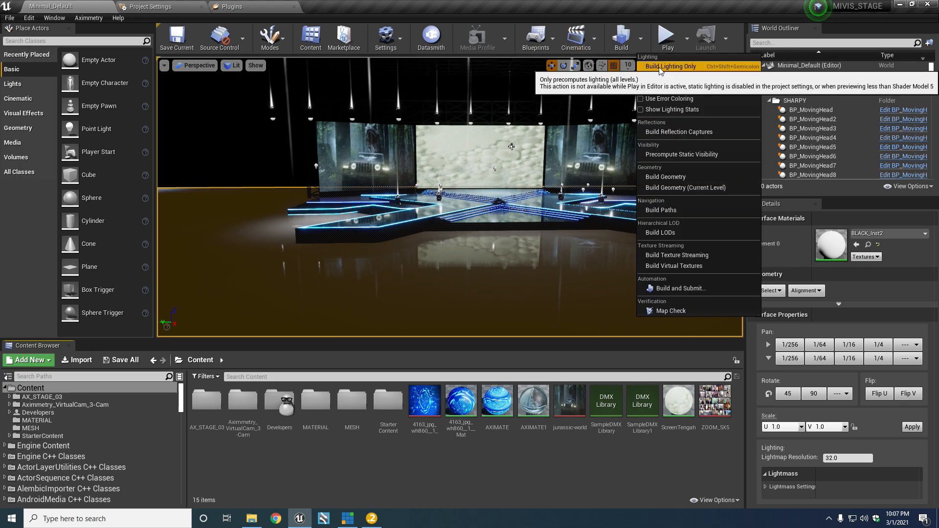
pyautogui.click(659, 67)
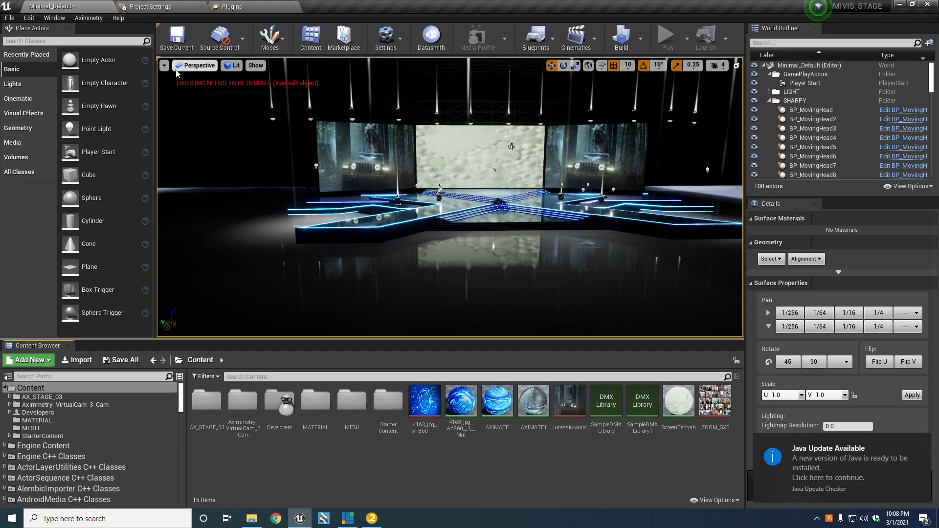
pyautogui.click(920, 442)
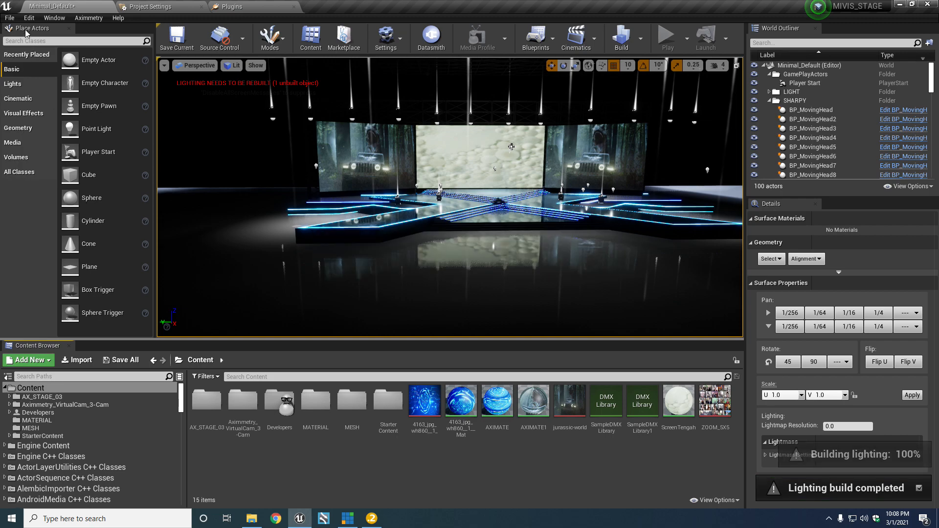
# Save all project files again with the built lighting, and cook the project's content for Windows
pyautogui.click(9, 18)
pyautogui.click(9, 18)
pyautogui.click(10, 18)
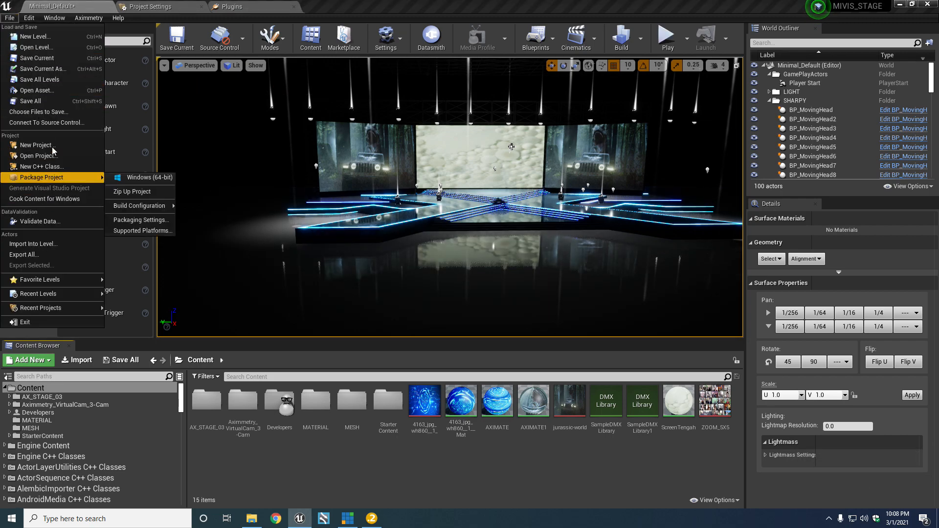
pyautogui.click(30, 101)
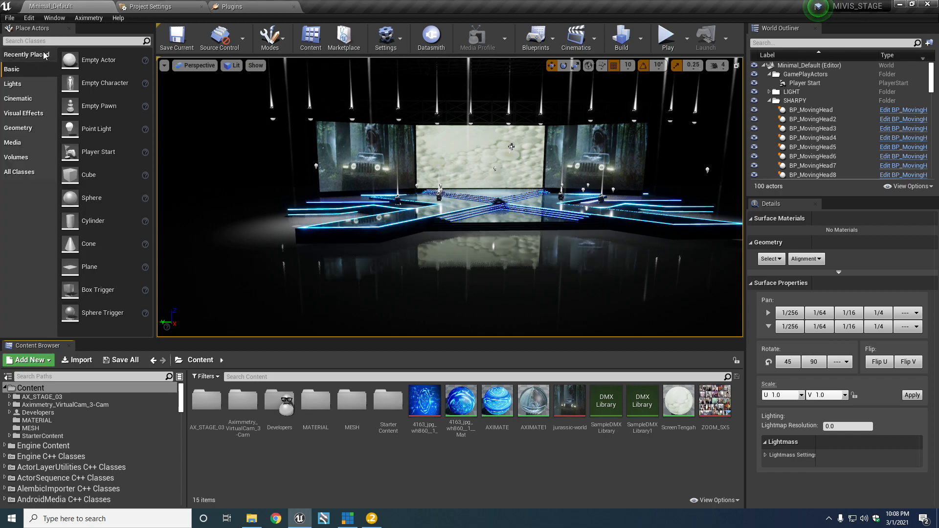
pyautogui.click(10, 18)
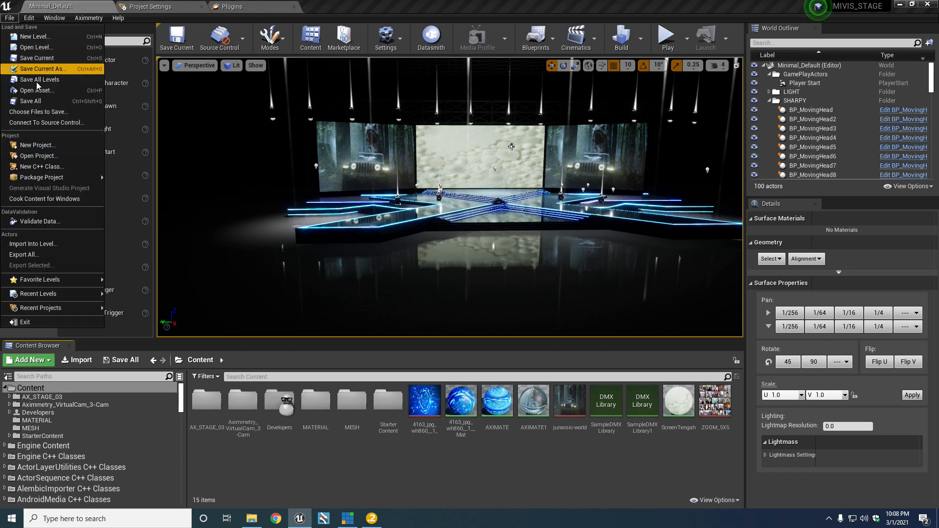
pyautogui.click(68, 198)
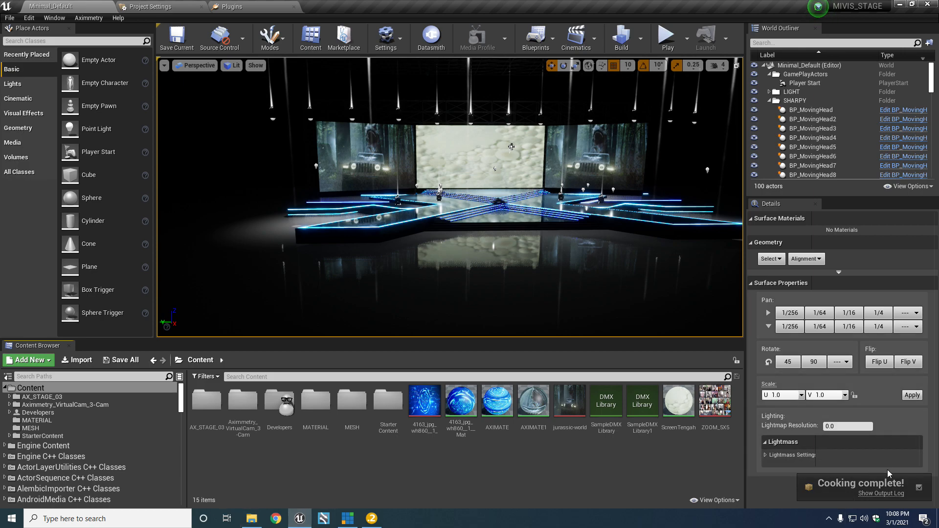
# Launch Aximmetry DE Composer and start it with the existing video output configuration
pyautogui.click(12, 518)
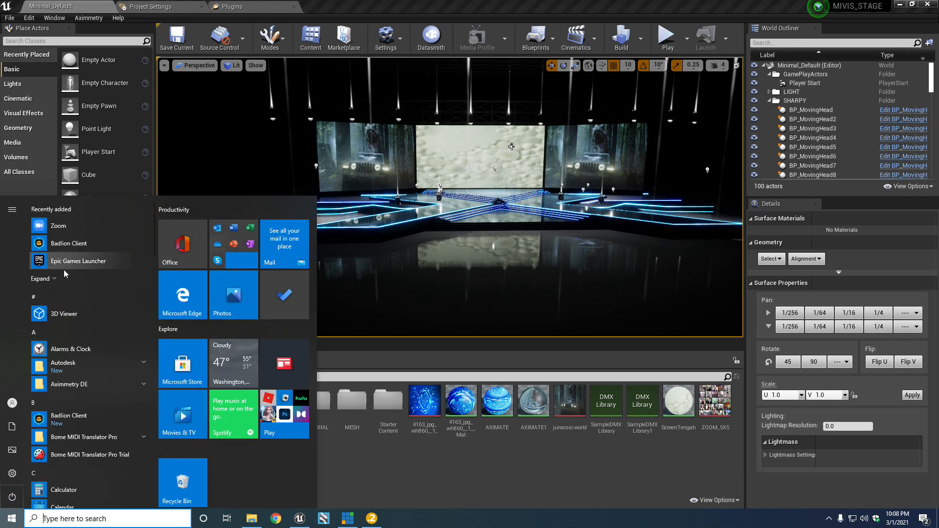
pyautogui.scroll(-5, 95, 386)
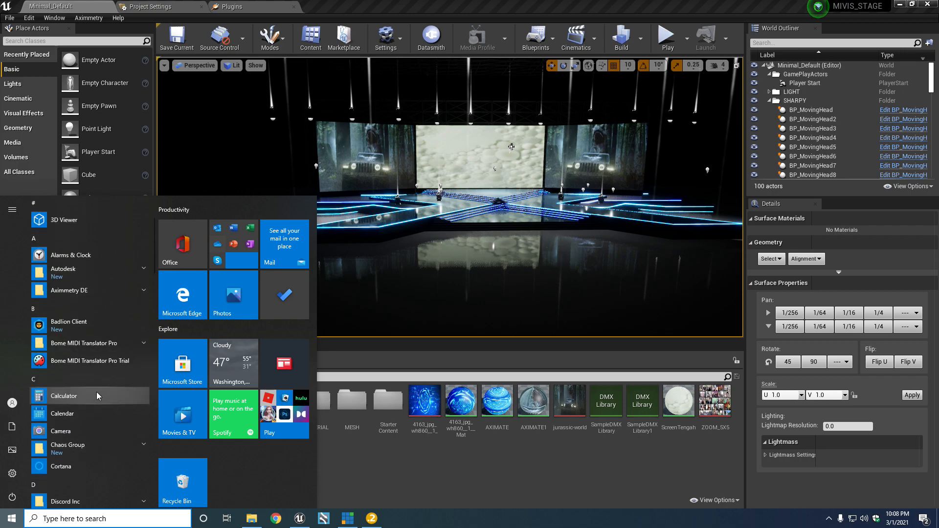
pyautogui.scroll(5, 99, 418)
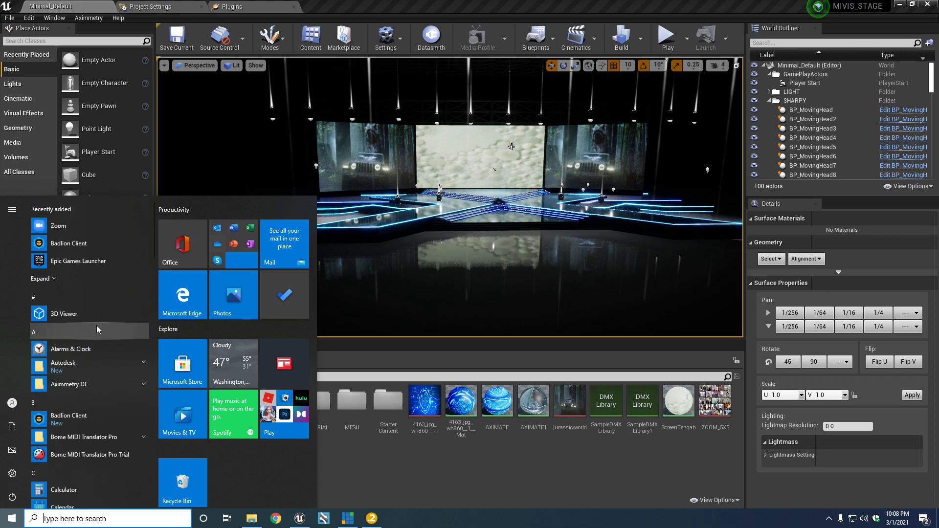
pyautogui.click(90, 382)
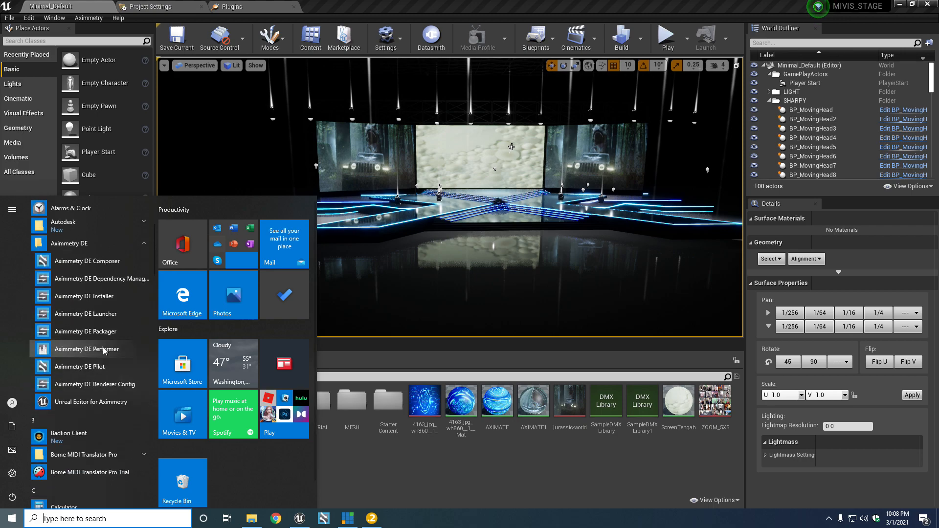
pyautogui.click(80, 262)
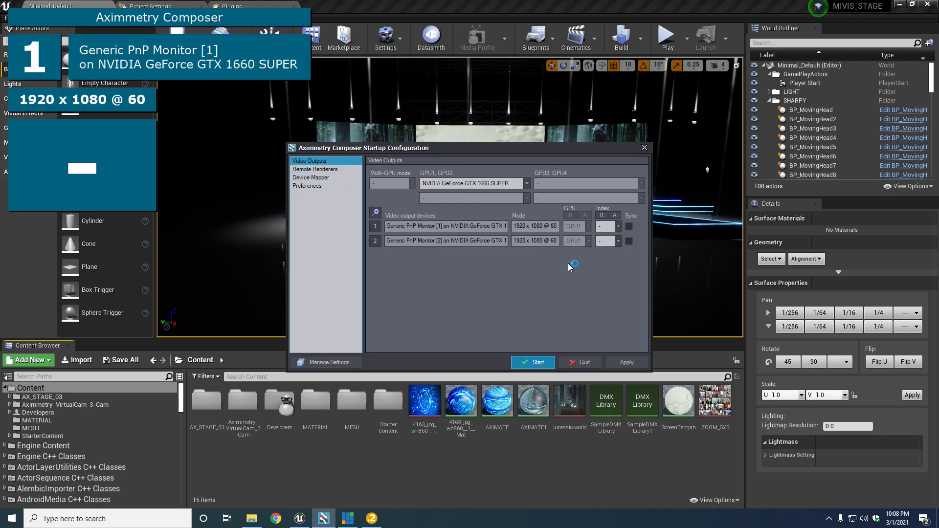
pyautogui.click(618, 243)
pyautogui.click(476, 272)
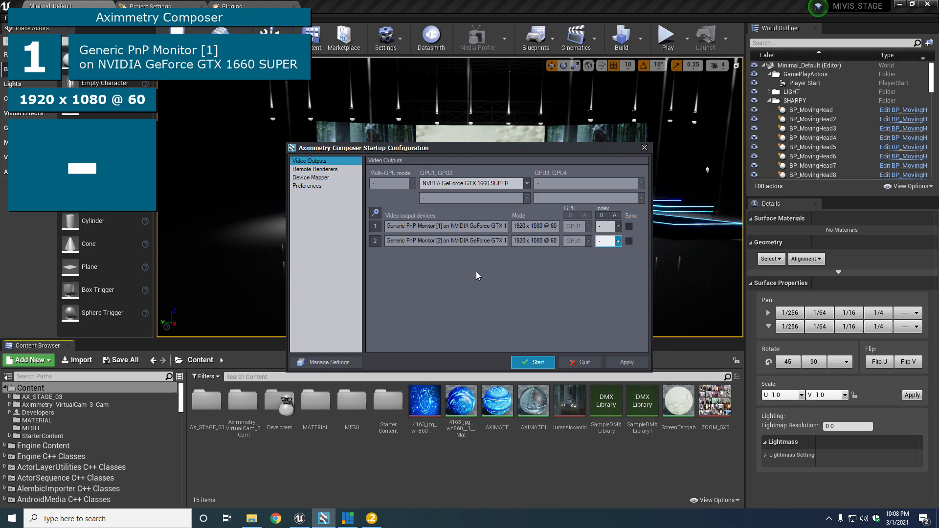
pyautogui.click(527, 362)
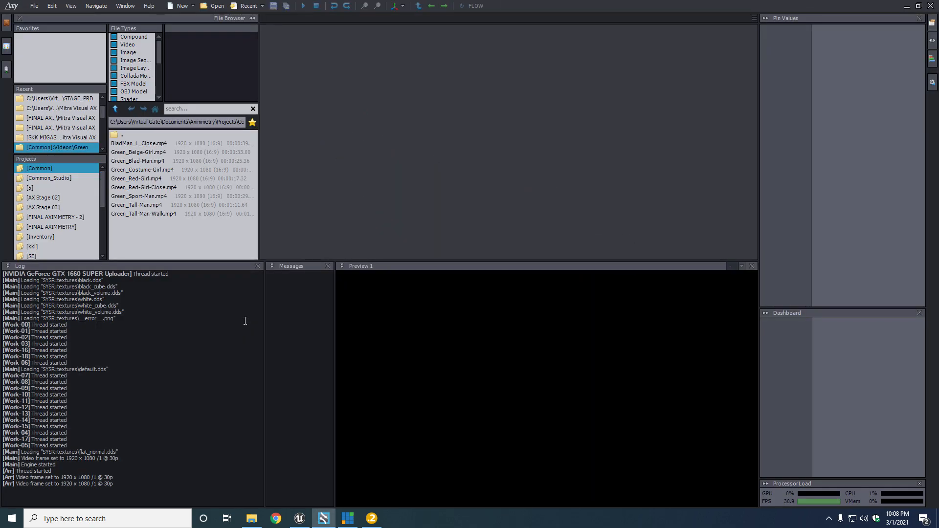
# Open AX Stage 03.xcomp from the Mitra Visual AX folder under AX Stage 03 + Participants in the [FINAL AXIMMETRY - 2] project
pyautogui.click(245, 152)
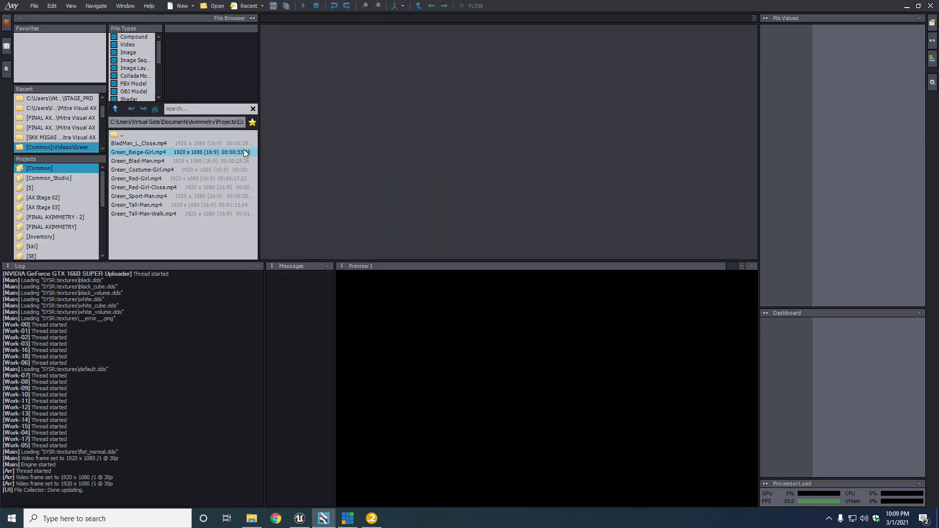
pyautogui.click(37, 8)
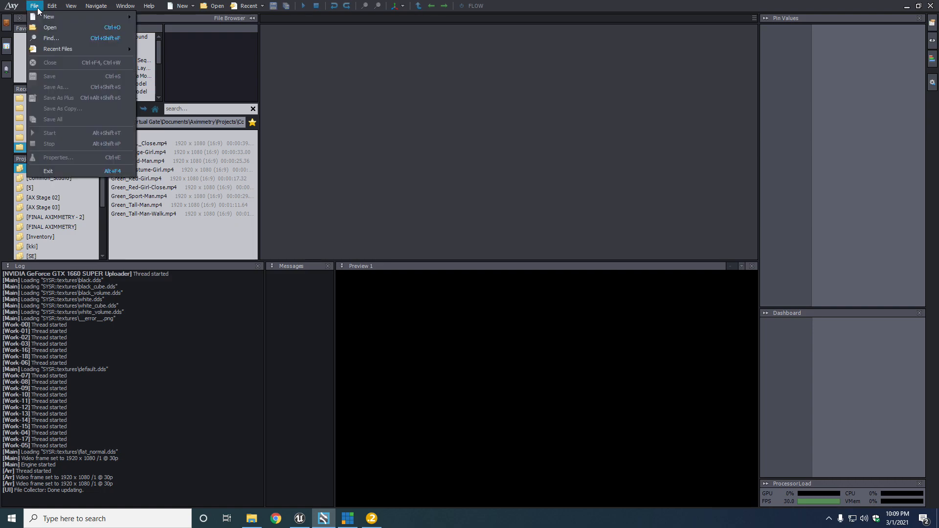
pyautogui.click(56, 29)
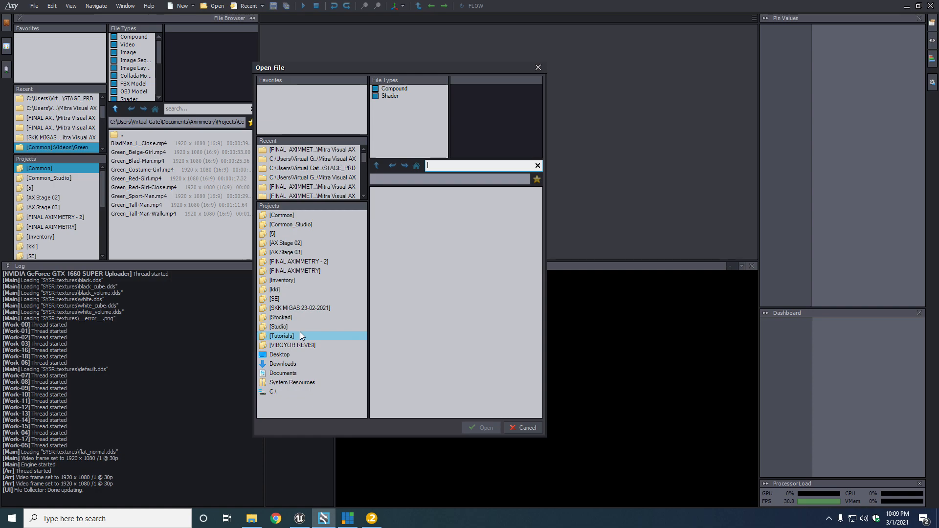
pyautogui.click(312, 262)
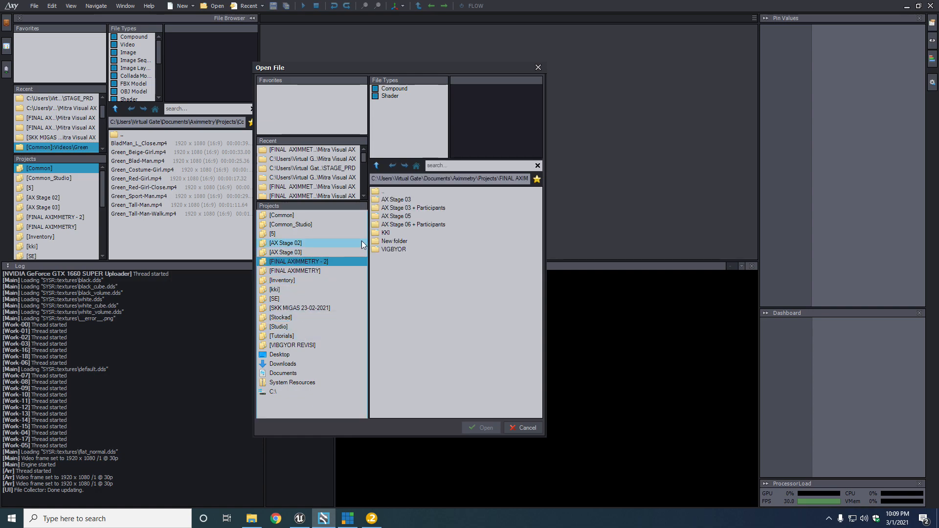
pyautogui.doubleClick(401, 209)
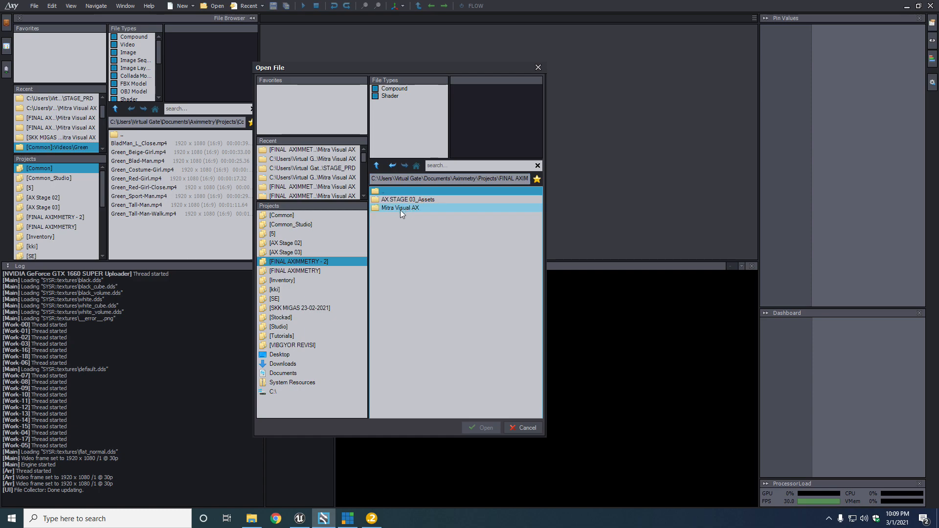
pyautogui.doubleClick(404, 210)
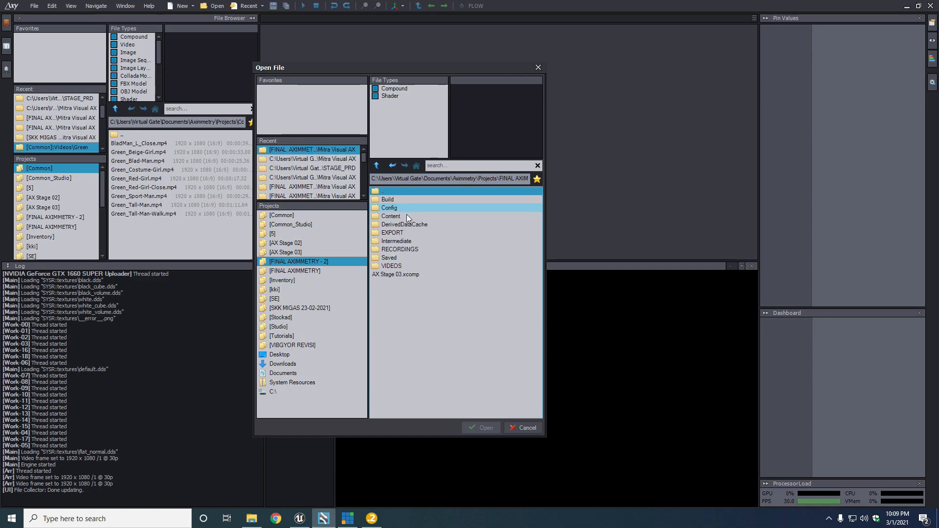
pyautogui.doubleClick(396, 275)
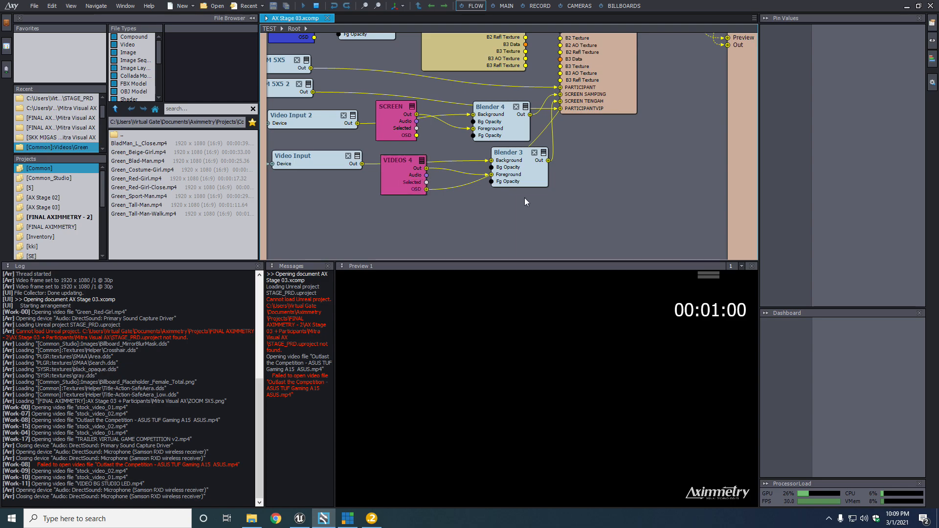
# Change the import source of the STAGE_PRD Unreal project node to MIVIS_STAGE.uproject
pyautogui.scroll(-4, 537, 198)
pyautogui.scroll(2, 618, 96)
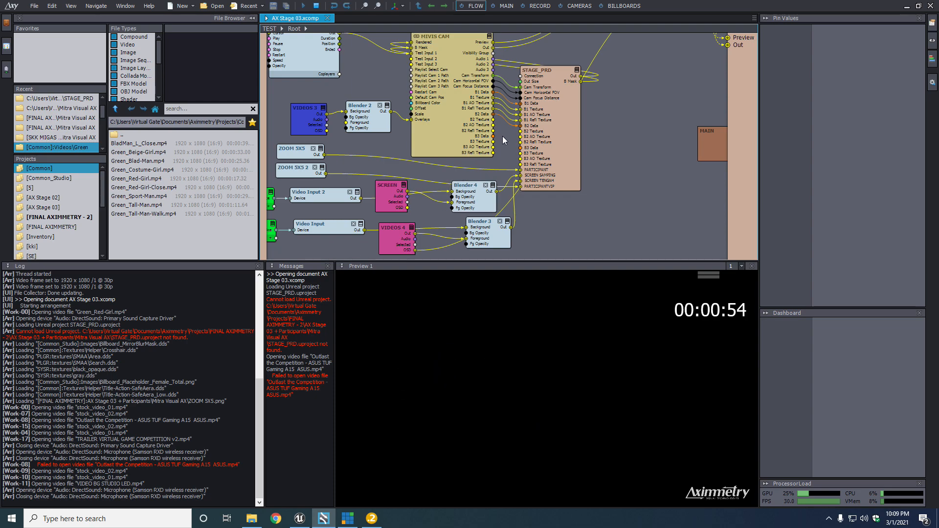
pyautogui.click(569, 114)
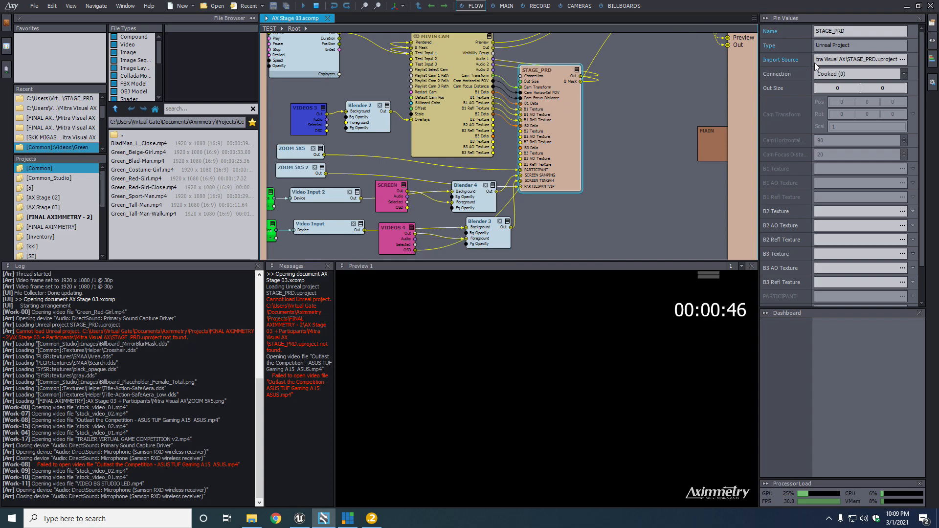
pyautogui.click(902, 59)
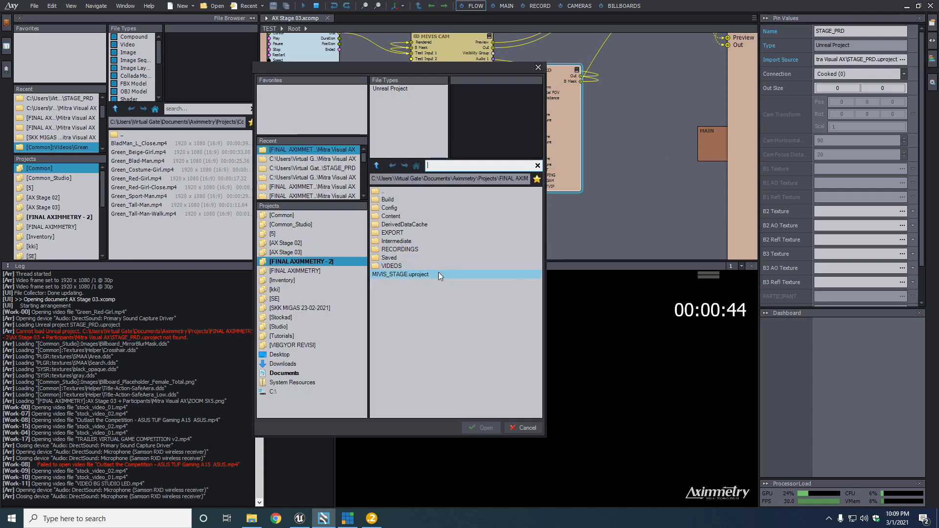
pyautogui.doubleClick(412, 276)
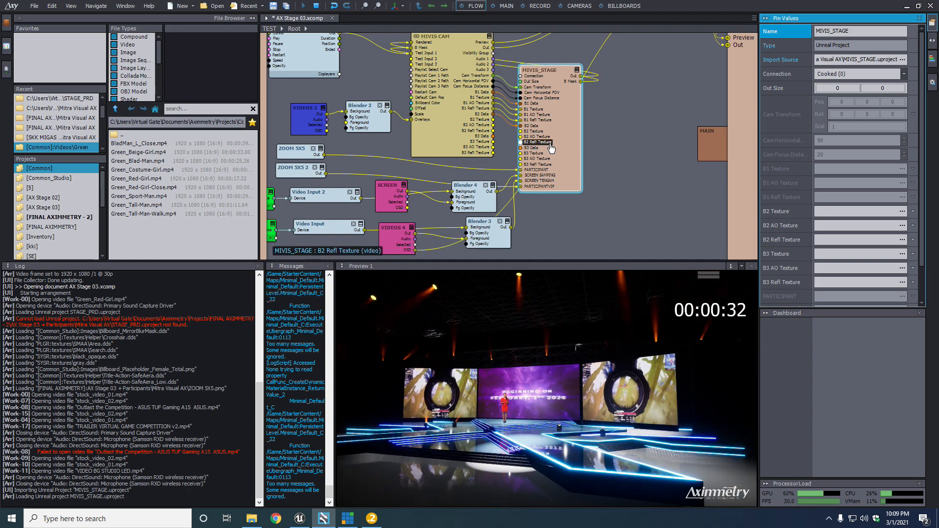
# Show the MAIN control board and run camera 1 through path 2 and path 3
pyautogui.click(507, 7)
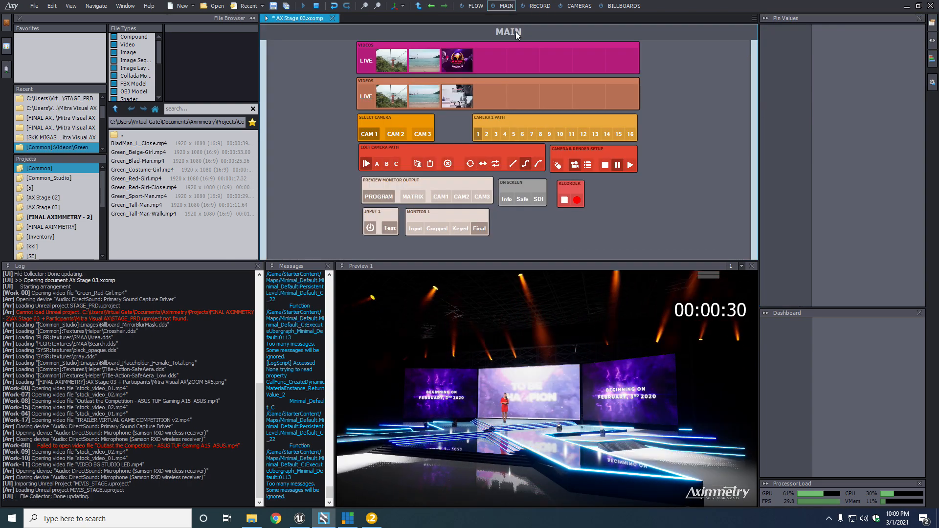
pyautogui.click(487, 136)
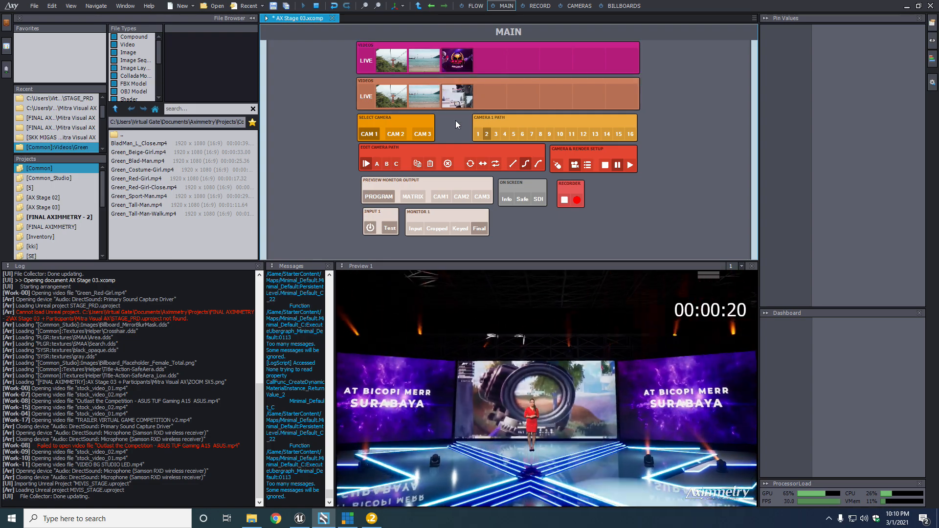
pyautogui.click(496, 135)
# Switch to dot2, and shrink and position its window so that the Aximmetry preview stays uncovered
pyautogui.click(370, 518)
pyautogui.moveTo(521, 7); pyautogui.dragTo(473, 0)
pyautogui.moveTo(589, 4); pyautogui.dragTo(532, 12)
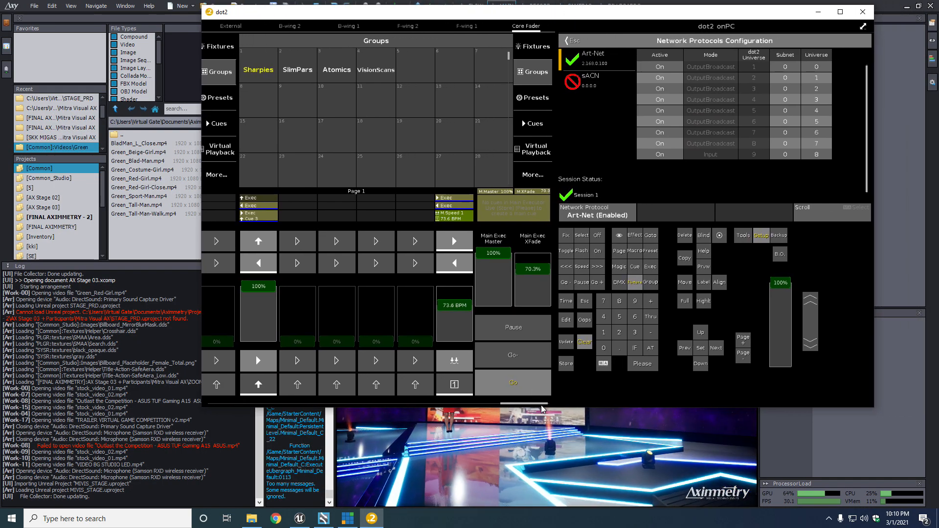
pyautogui.moveTo(622, 18); pyautogui.dragTo(572, 15)
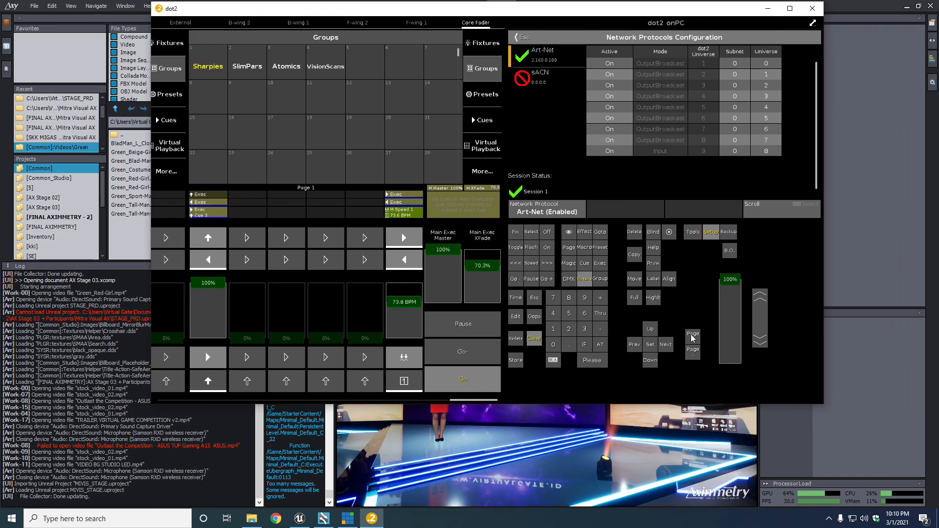
pyautogui.moveTo(823, 404); pyautogui.dragTo(835, 263)
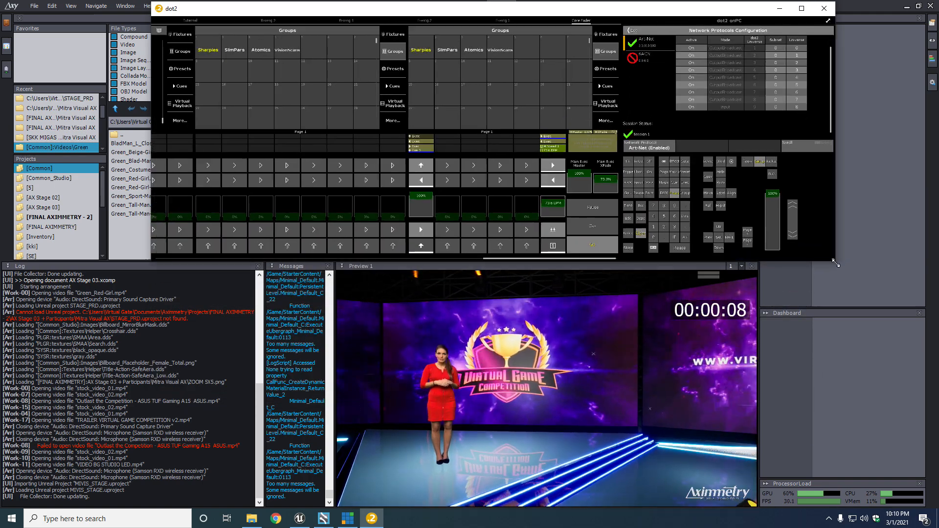
pyautogui.moveTo(649, 5); pyautogui.dragTo(613, 9)
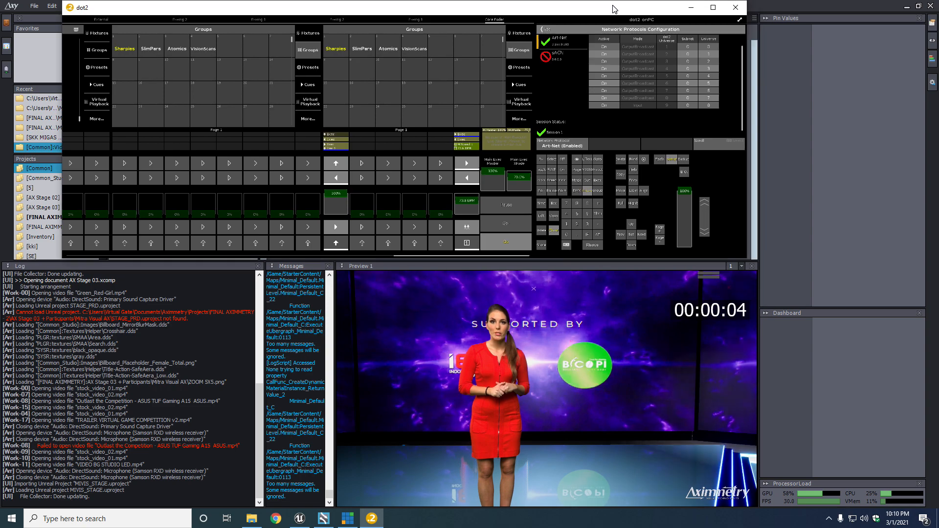
# Leave dot2's network protocol setup, and set the Sharpies' color wheel to 12.7 aquamarine (2)
pyautogui.click(542, 29)
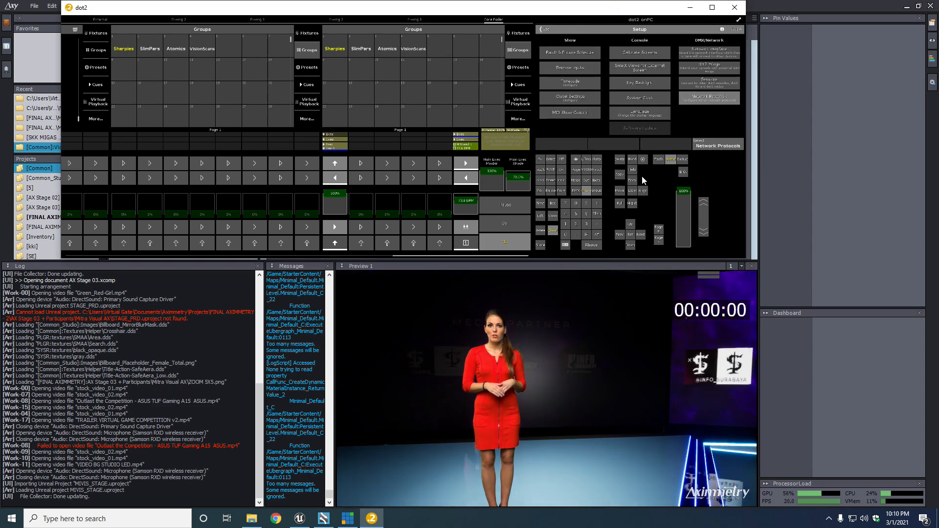
pyautogui.click(588, 192)
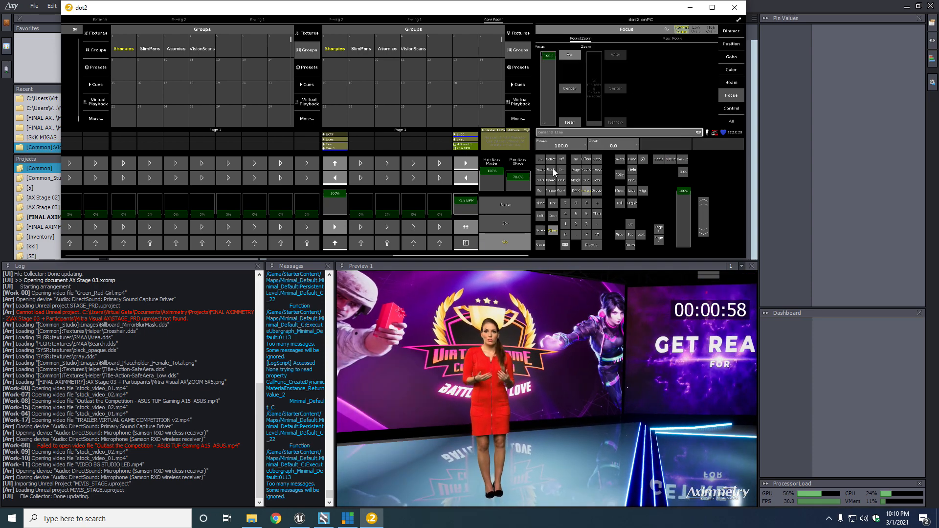
pyautogui.click(731, 69)
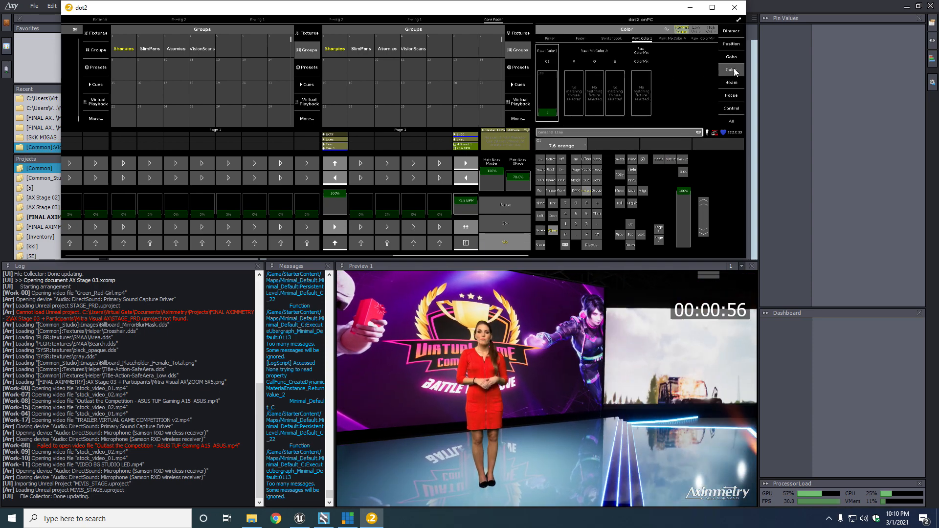
pyautogui.moveTo(553, 116)
pyautogui.mouseDown()
pyautogui.moveTo(561, 52)
pyautogui.moveTo(554, 111)
pyautogui.mouseUp()
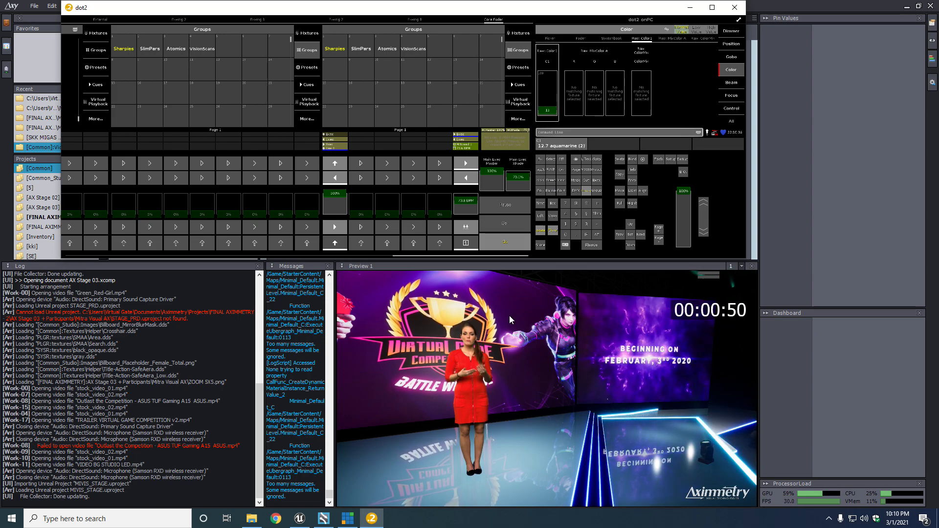
# Switch camera 1 to path 1 in Aximmetry, and bring the dot2 window back above the preview
pyautogui.moveTo(487, 7); pyautogui.dragTo(516, 215)
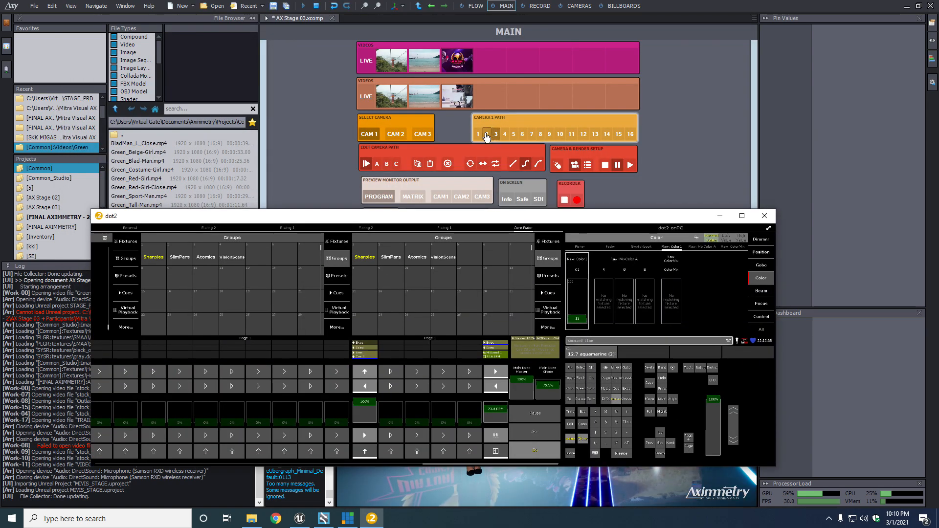
pyautogui.click(486, 136)
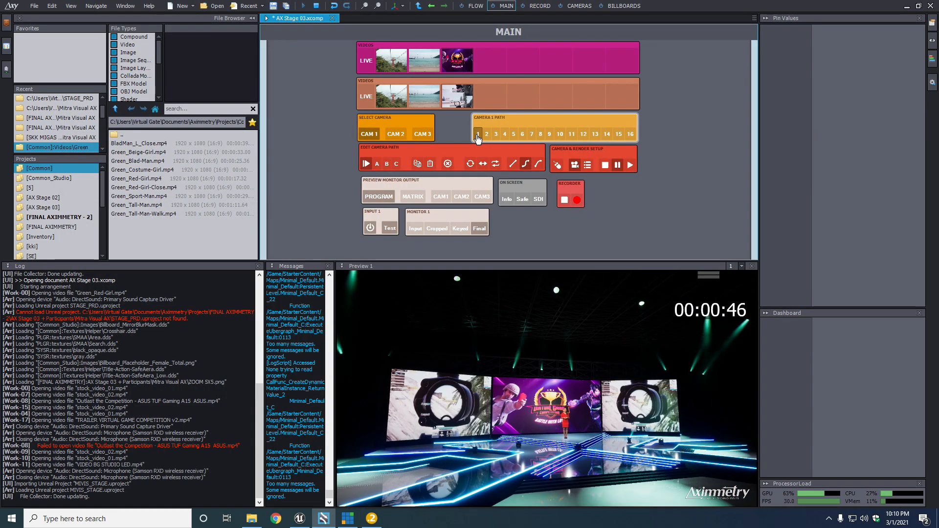
pyautogui.click(372, 519)
pyautogui.moveTo(517, 216); pyautogui.dragTo(521, 15)
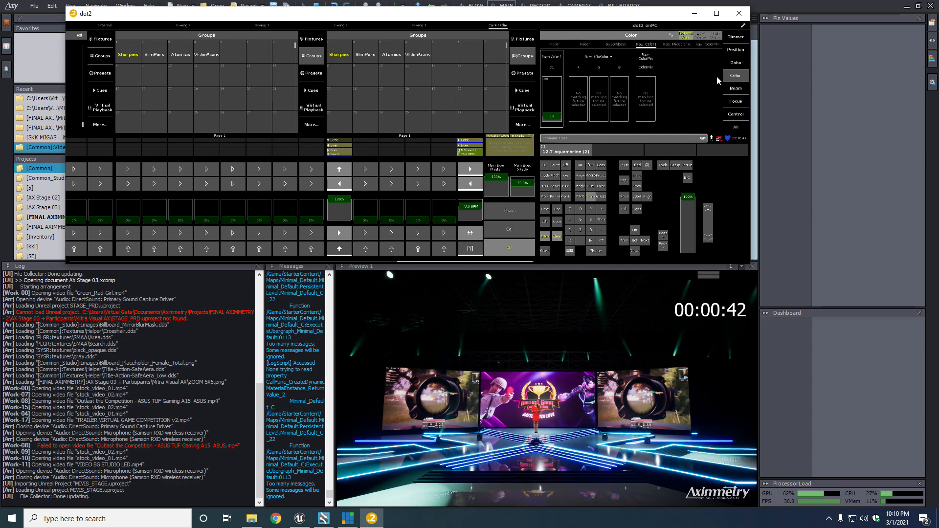
# Set the Sharpies' color wheel to 21.4 lavender, and stop and resume the Speed 1 master
pyautogui.moveTo(553, 120)
pyautogui.mouseDown()
pyautogui.moveTo(556, 139)
pyautogui.moveTo(549, 101)
pyautogui.moveTo(549, 117)
pyautogui.mouseUp()
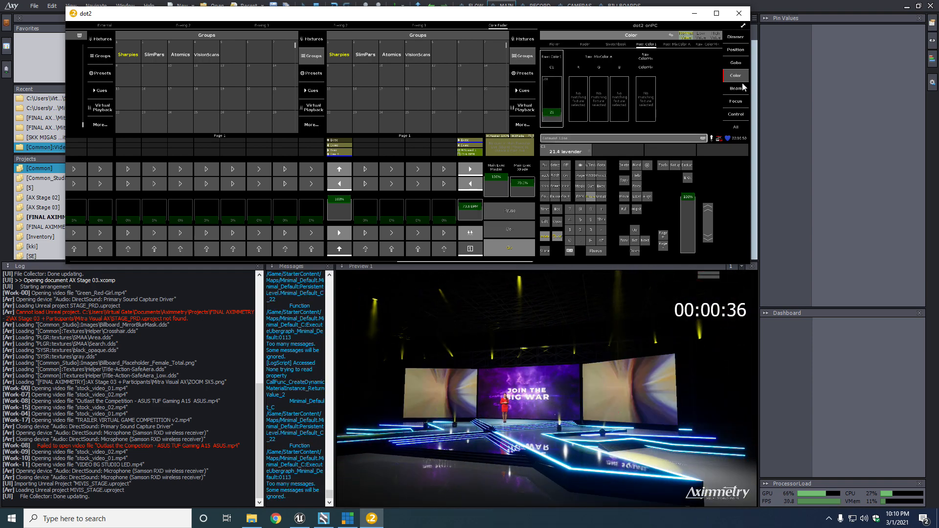
pyautogui.click(477, 230)
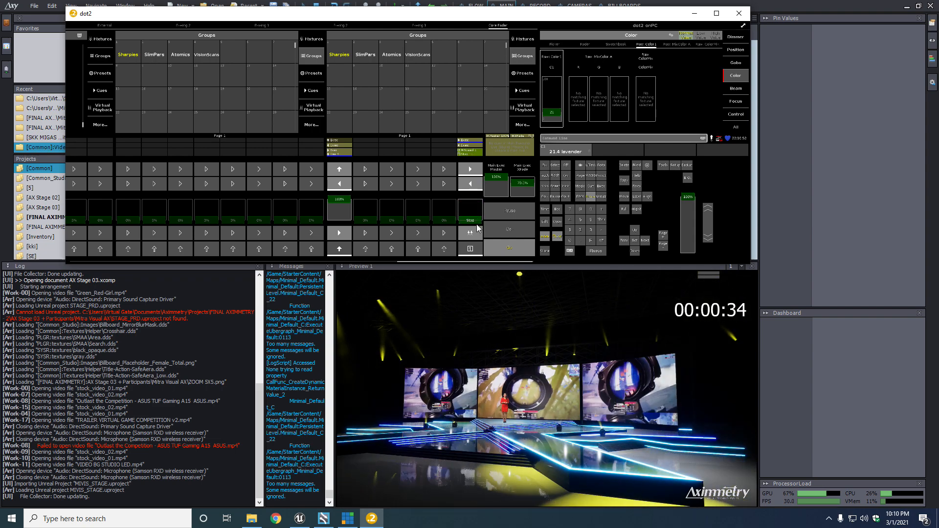
pyautogui.click(478, 228)
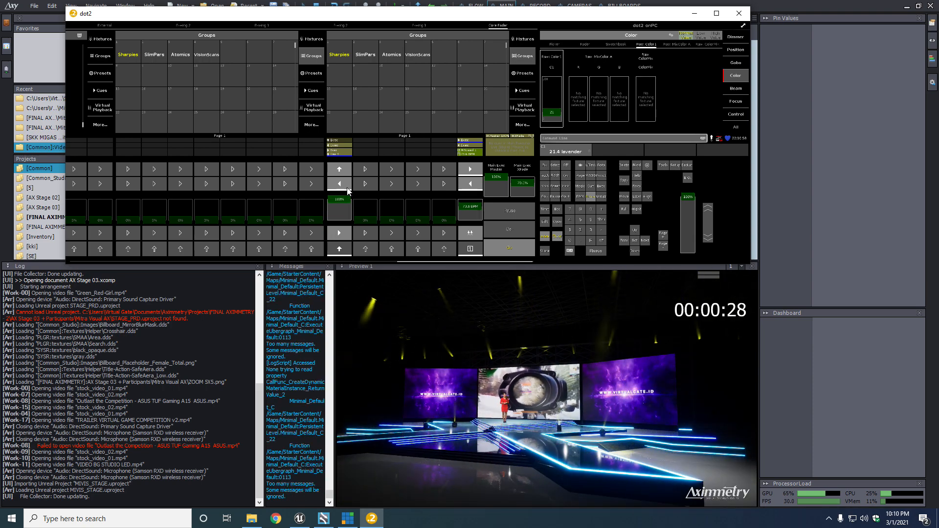
# Set the Sharpies' color wheel to 32.9 magenta (2), and minimize the dot2 window
pyautogui.moveTo(554, 114); pyautogui.dragTo(554, 109)
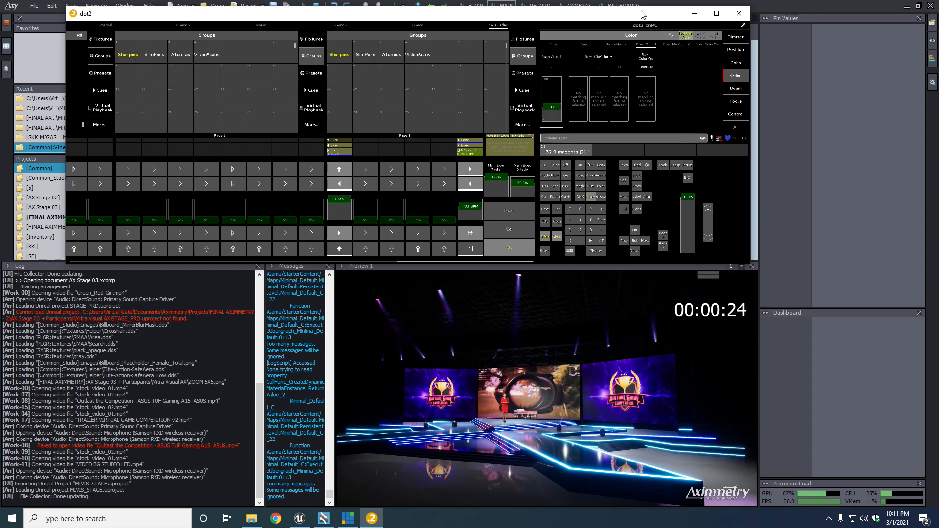
pyautogui.click(693, 13)
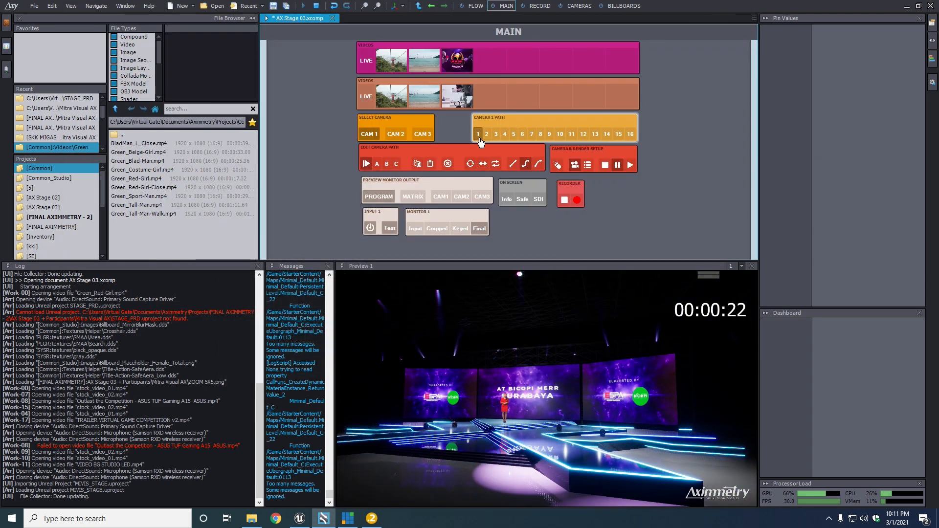
# Try paths 4 and 3 for camera 1, and show the CAMERA & RENDER SETUP panel's settings
pyautogui.click(505, 134)
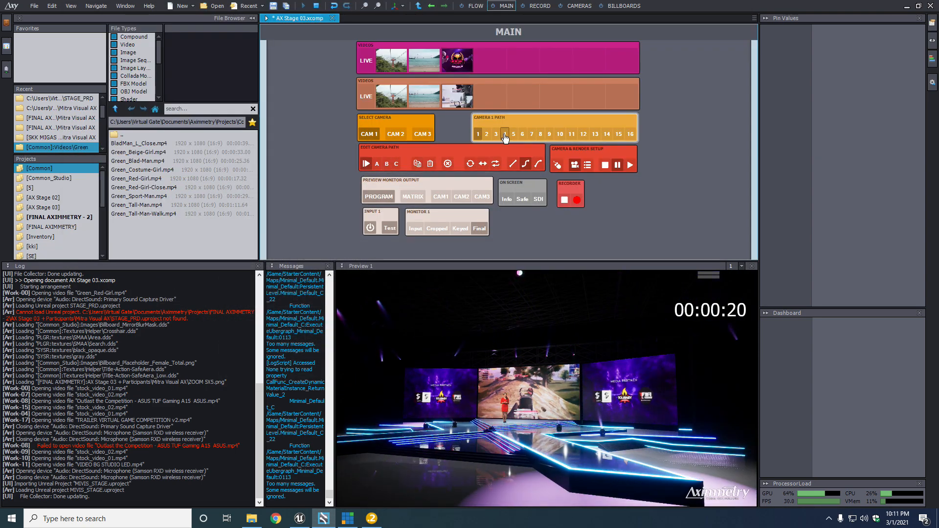
pyautogui.click(494, 135)
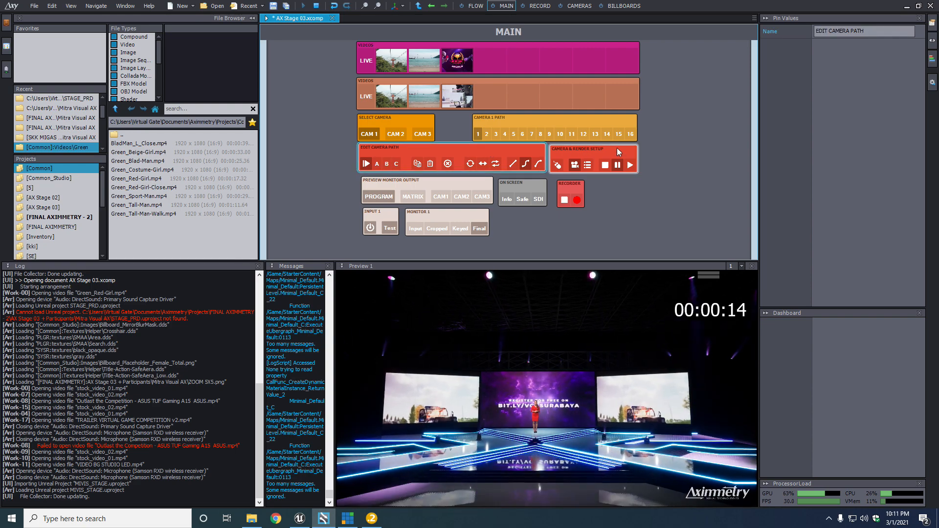
pyautogui.click(615, 153)
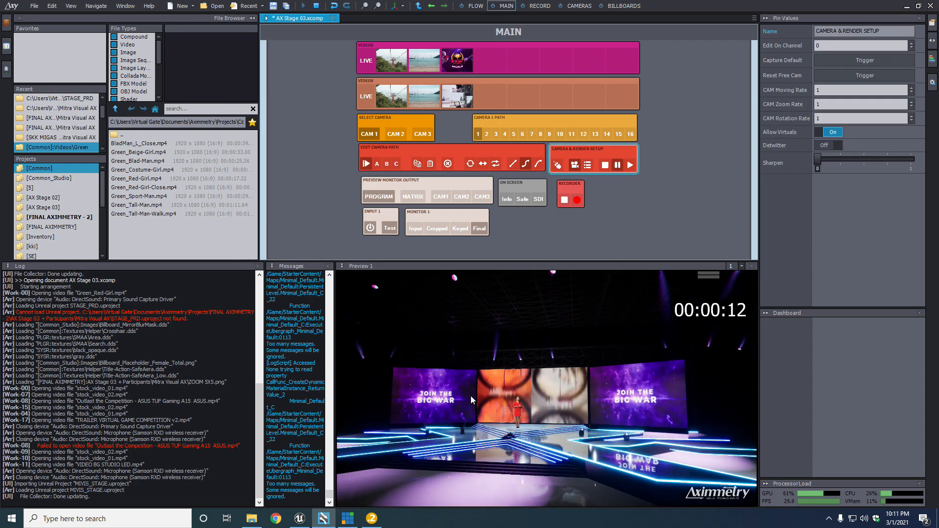